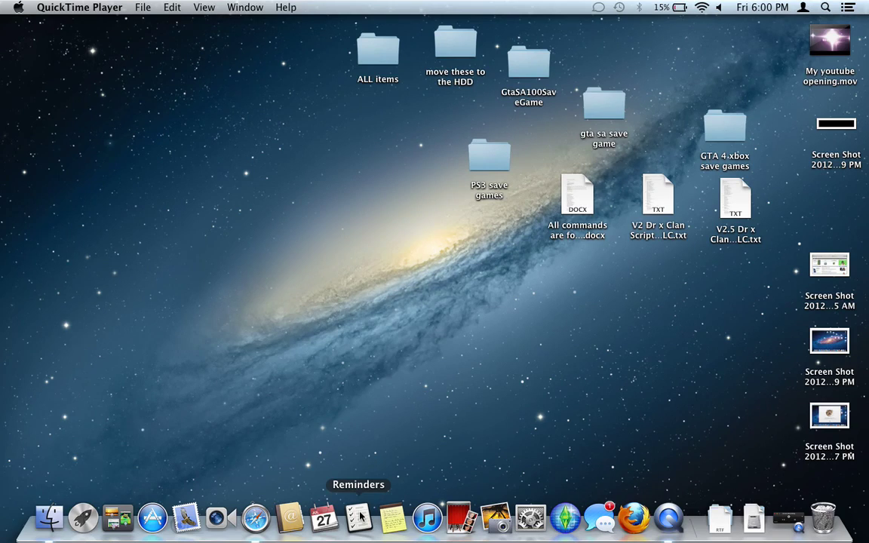
Switch to Reminders and browse between the Location reminders and Before I leave for cruise lists.
left_click(359, 517)
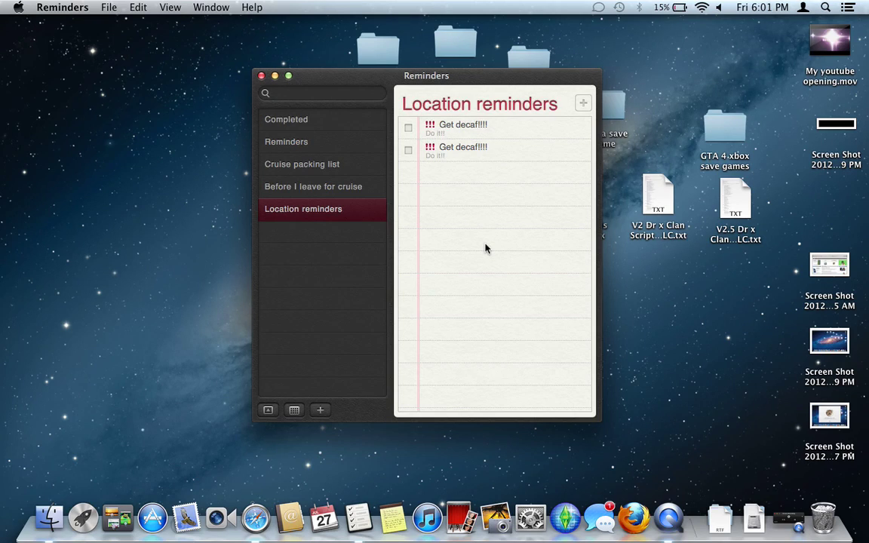
scroll(485, 248, "left", 5)
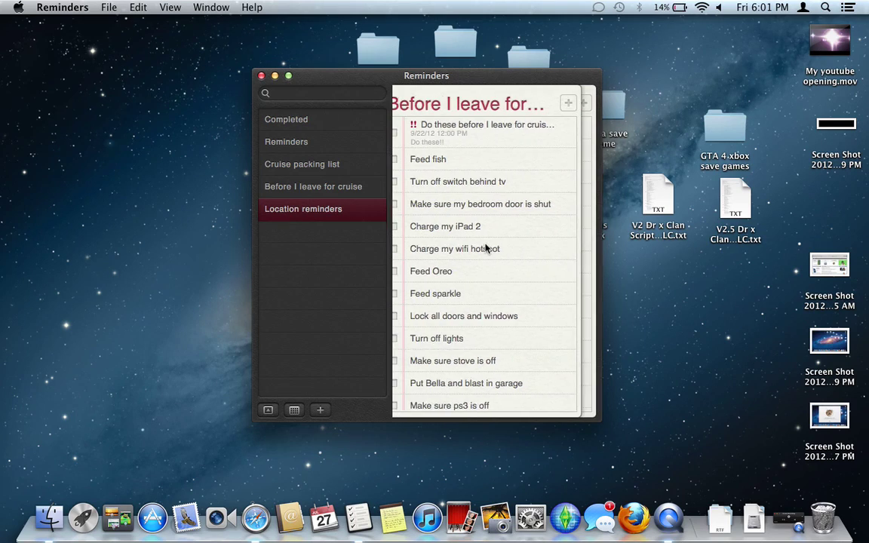
scroll(485, 248, "right", 3)
scroll(485, 248, "left", 5)
scroll(485, 248, "right", 4)
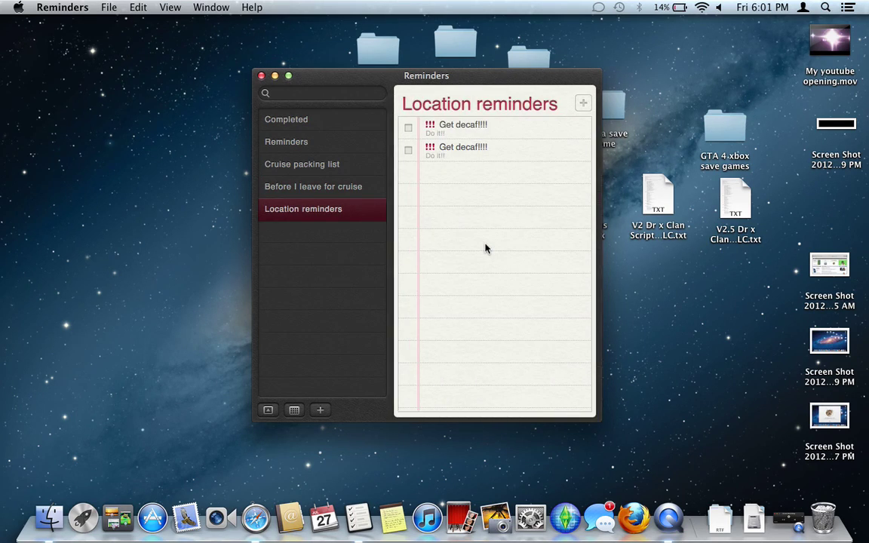
Create a new reminder list and delete it again.
left_click(321, 411)
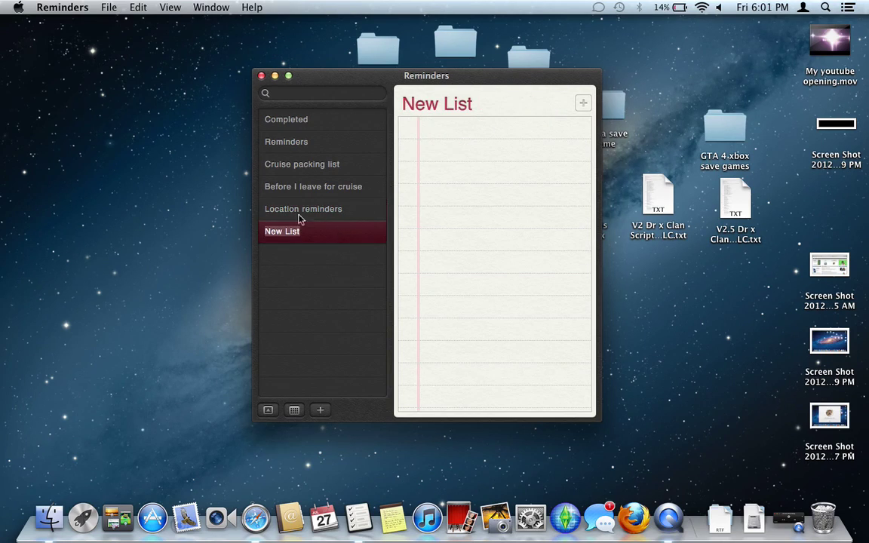
right_click(312, 237)
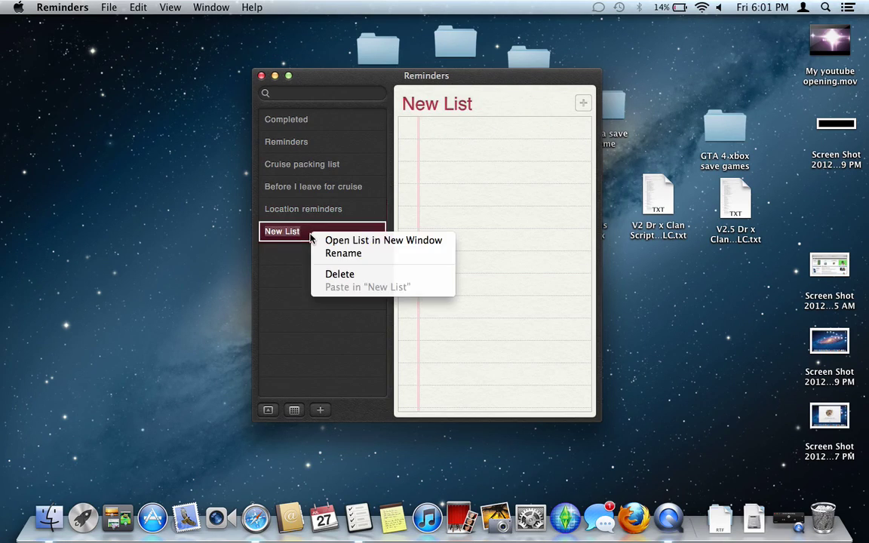
left_click(349, 275)
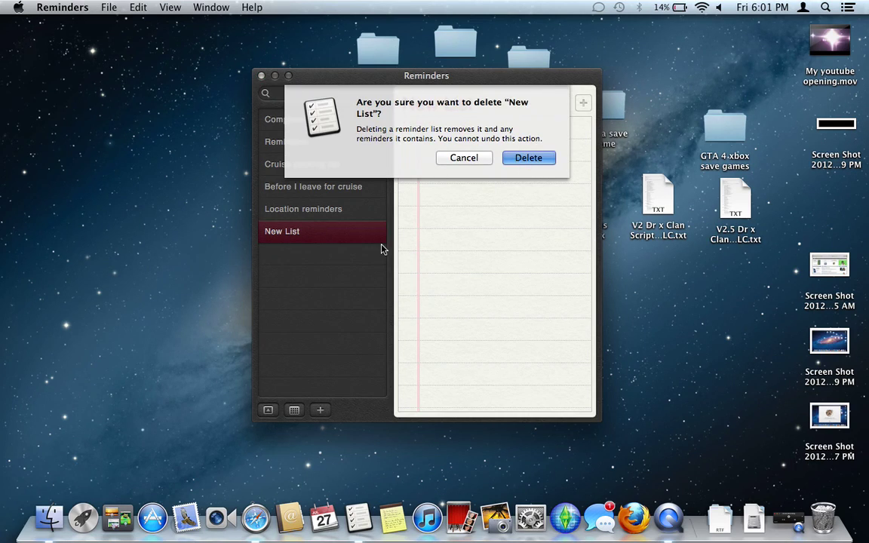
key("Return")
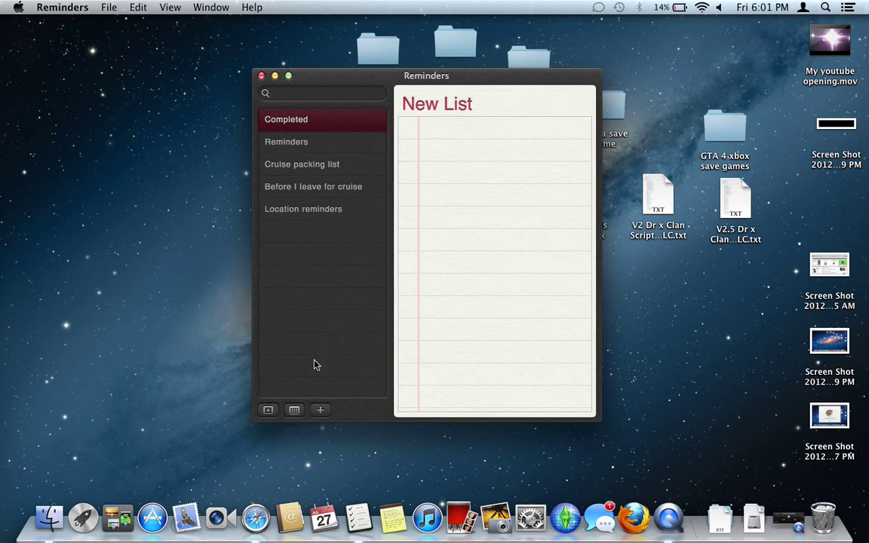
Show and hide the mini calendar, and collapse and restore the sidebar of reminder lists.
left_click(297, 413)
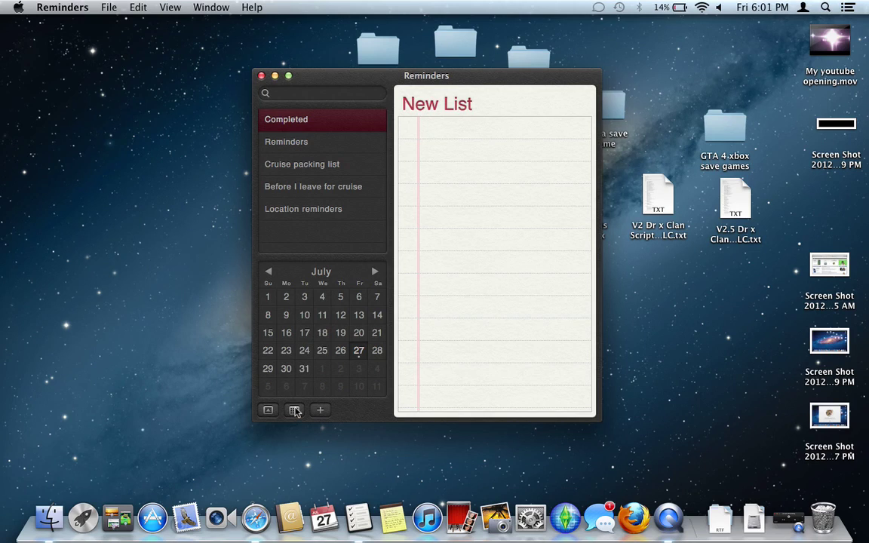
left_click(294, 410)
left_click(268, 410)
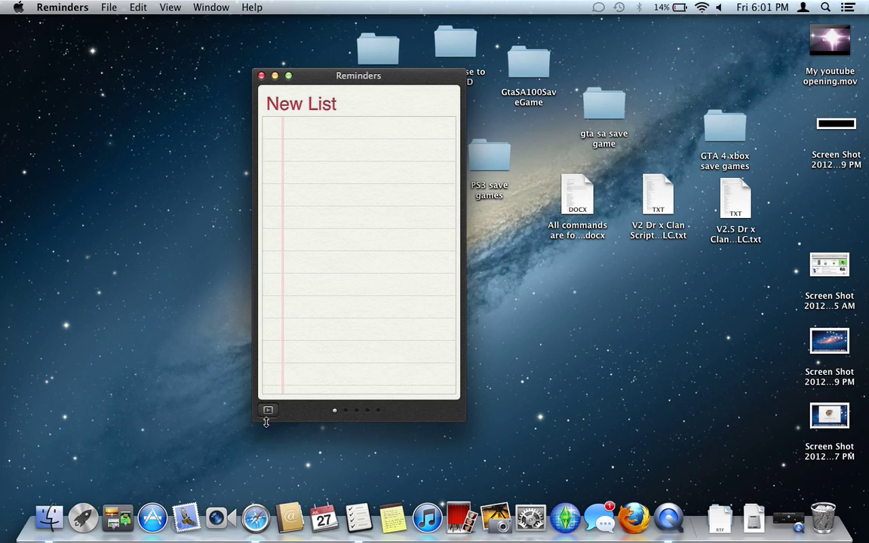
left_click(268, 411)
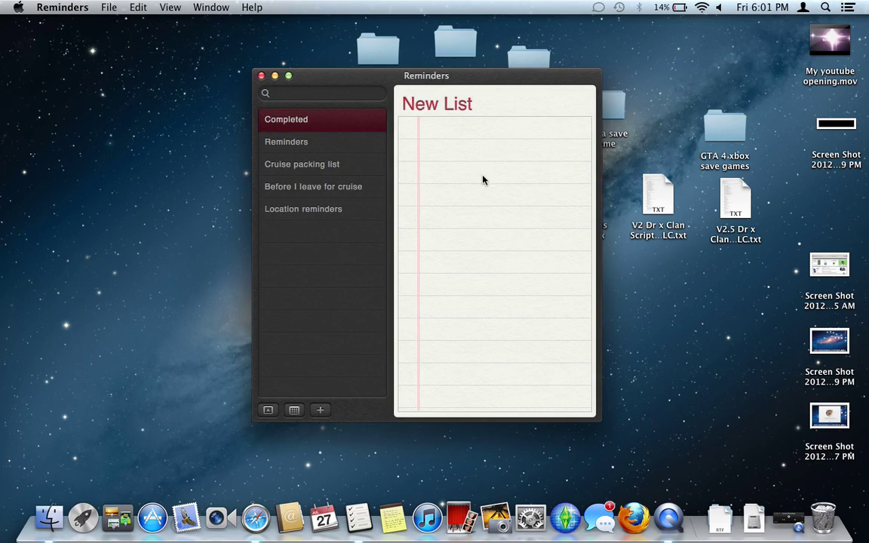
Add a reminder reading "jhgjjhg" to the Location reminders list and mark it as completed.
left_click(317, 213)
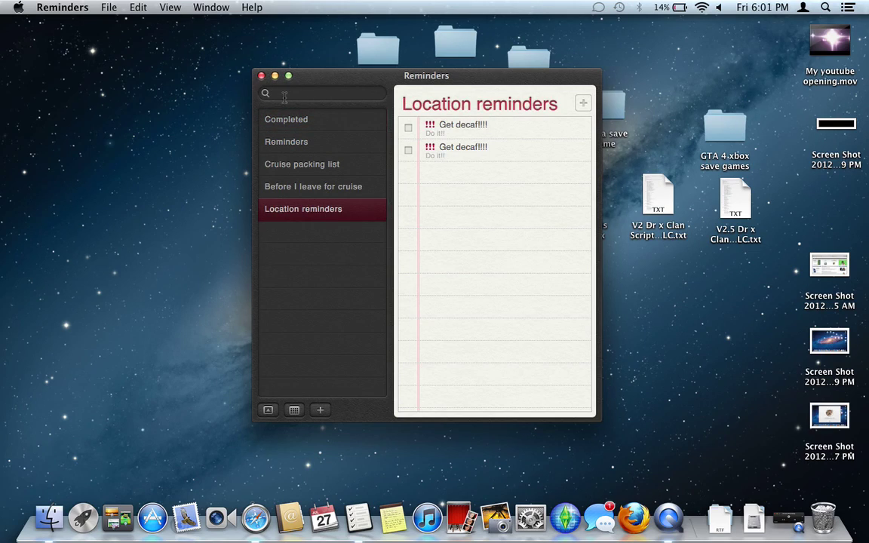
left_click(447, 172)
type("jhgjhg")
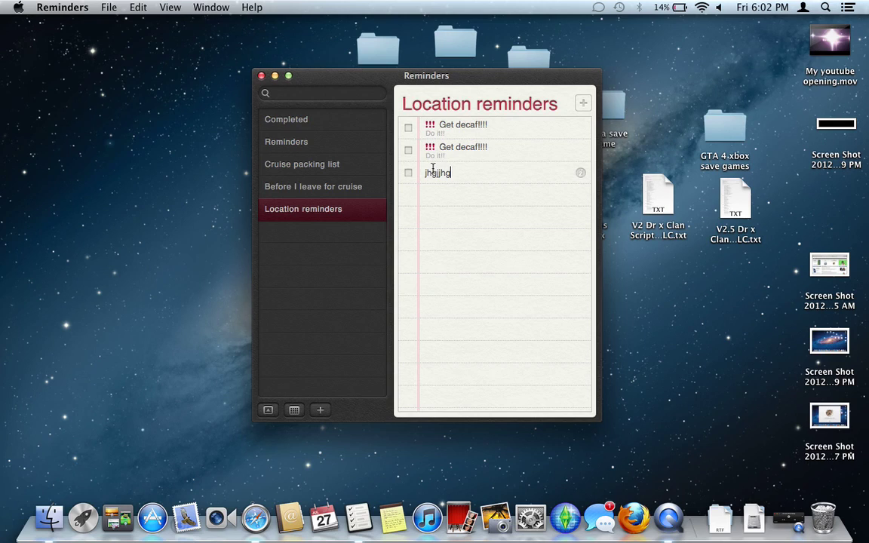
left_click(409, 174)
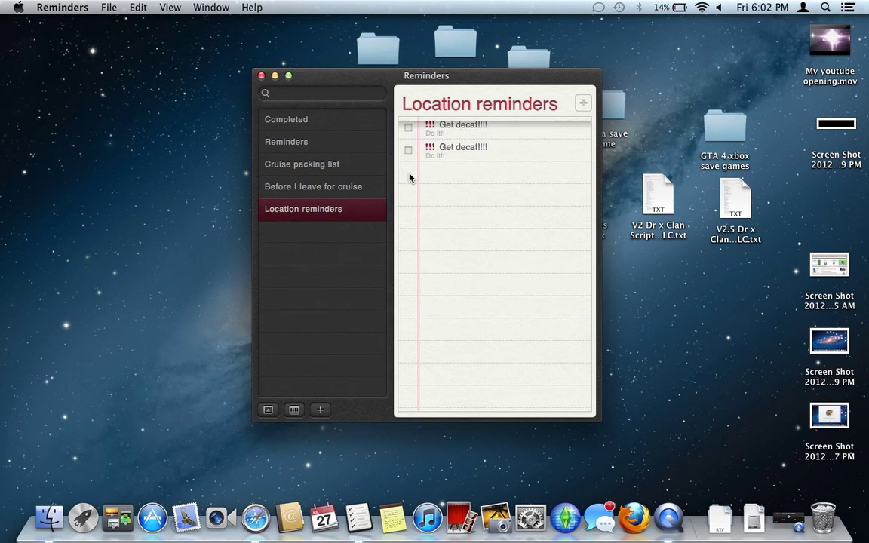
Reveal the Completed row above the Location reminders and close the Reminders window.
scroll(456, 122, "up", 2)
left_click(444, 126)
left_click(415, 104)
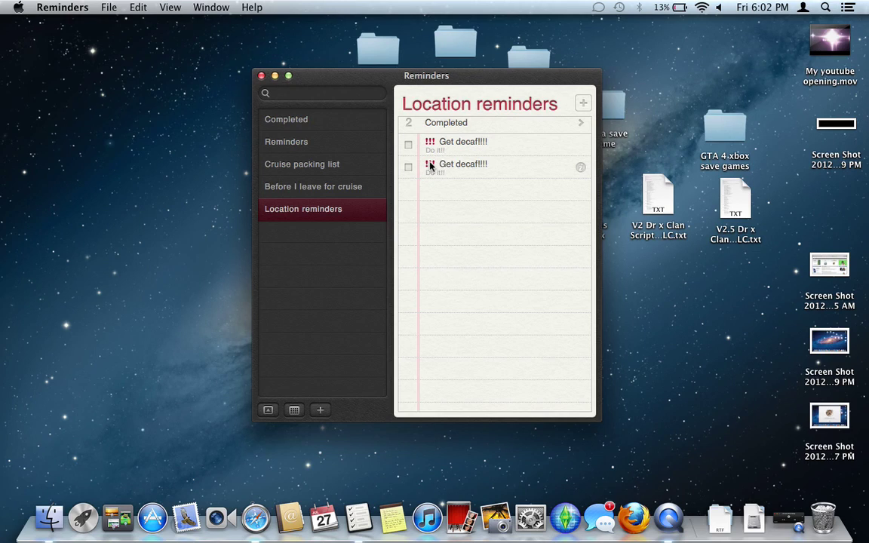
left_click(261, 75)
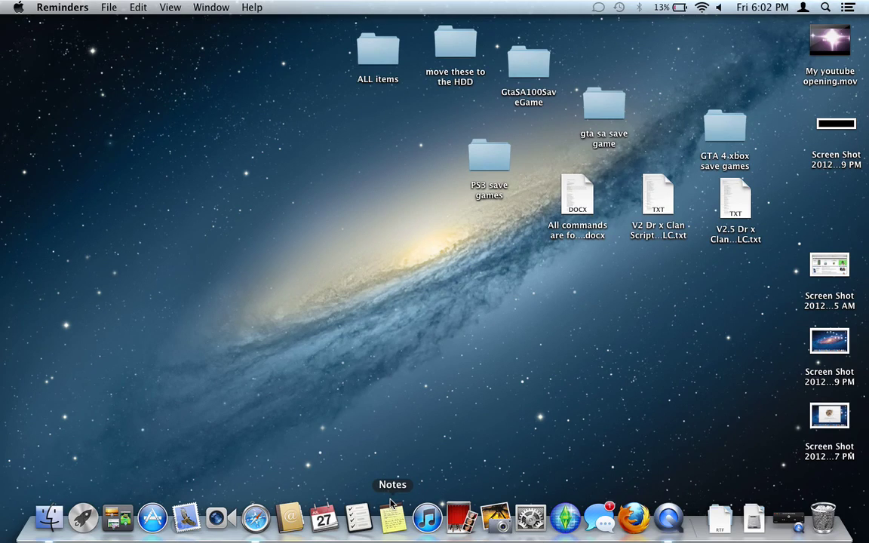
Switch to Notes, view the sharing options for the newest note, and briefly show the folder list.
left_click(392, 517)
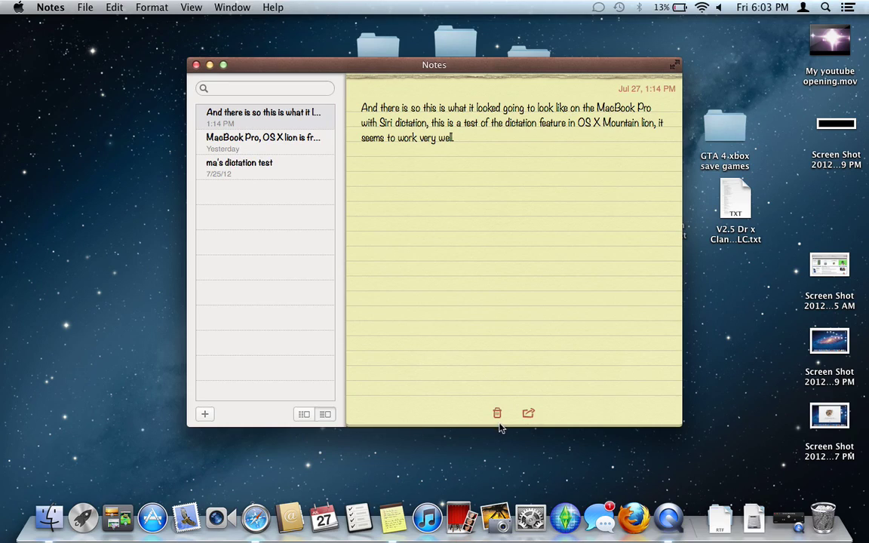
left_click(529, 413)
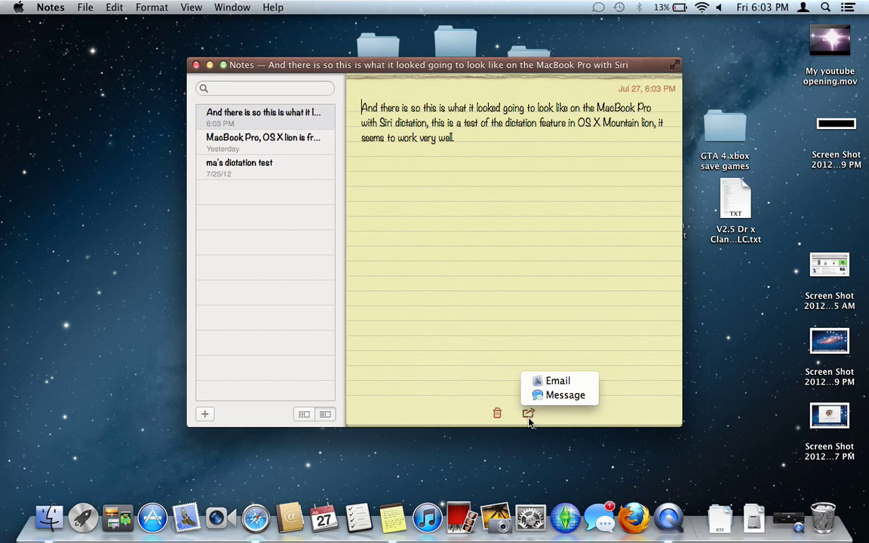
left_click(535, 413)
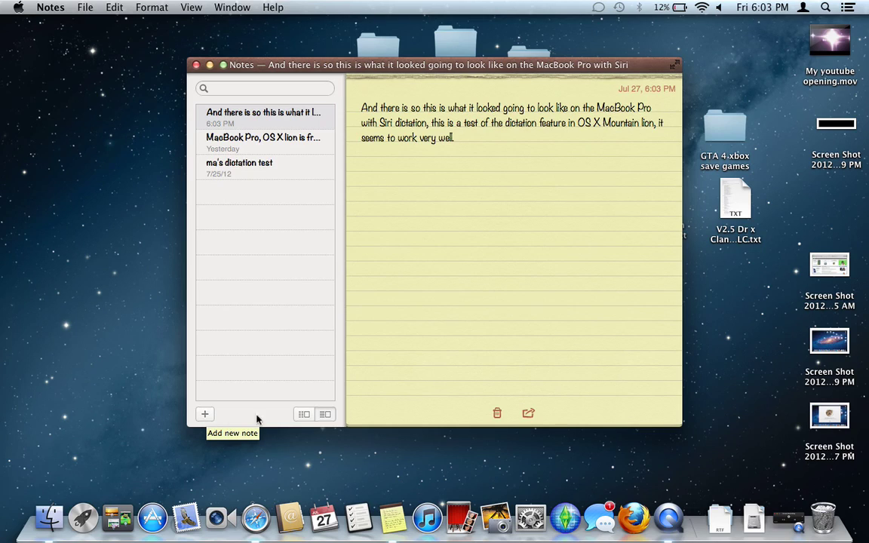
left_click(304, 414)
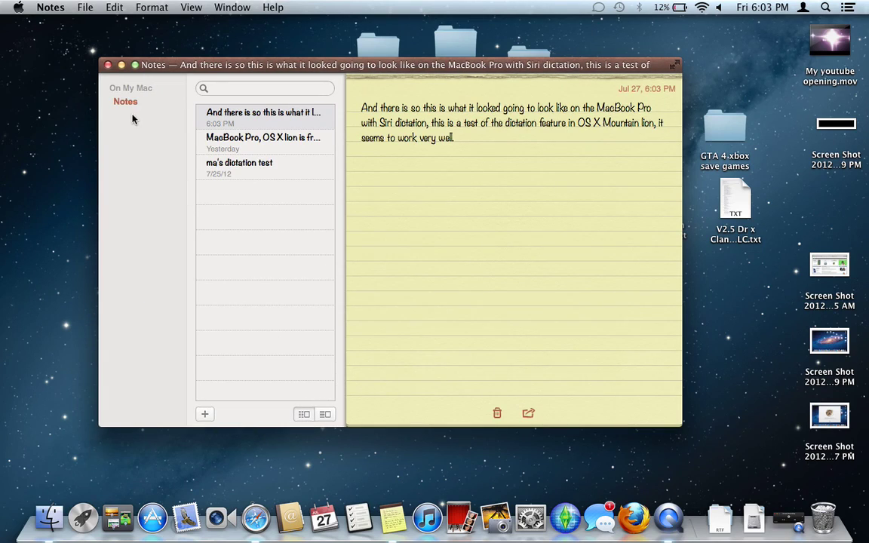
left_click(331, 416)
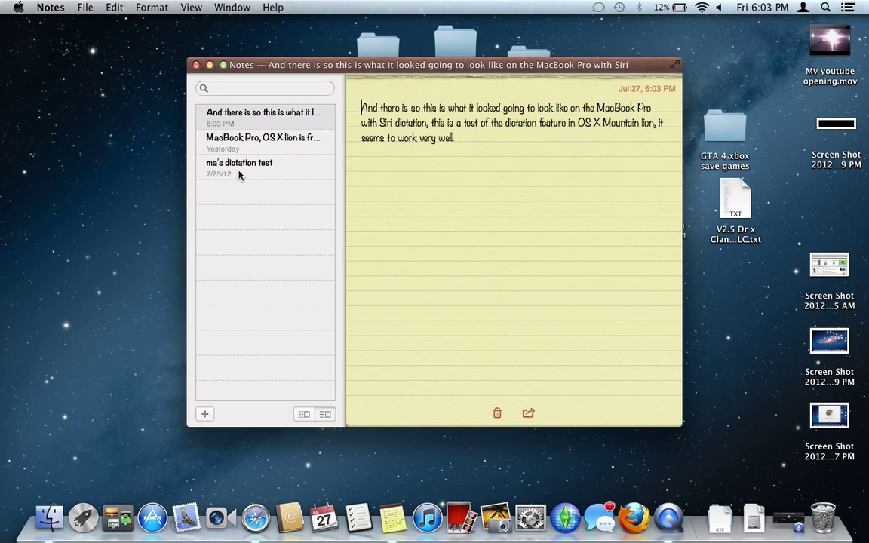
Open the note beginning "MacBook Pro, OS X lion" and examine its text and embedded picture.
left_click(257, 150)
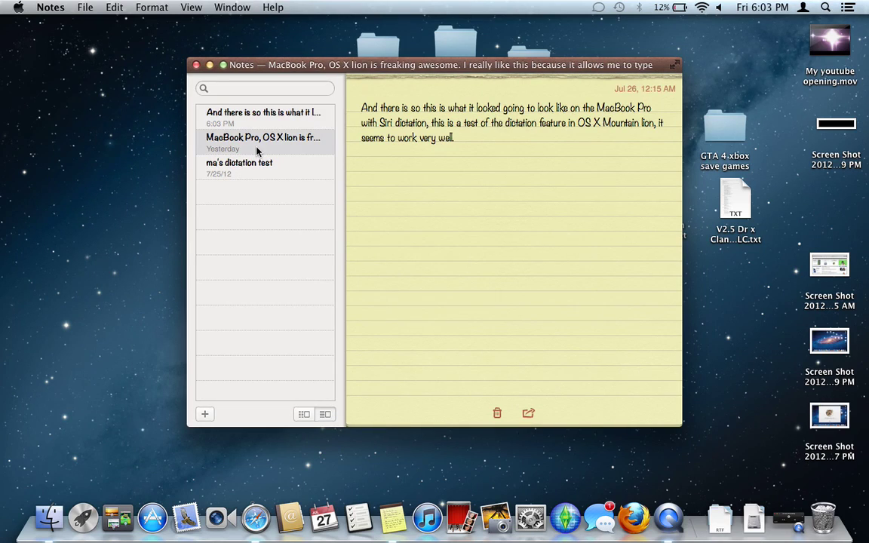
scroll(513, 301, "down", 2)
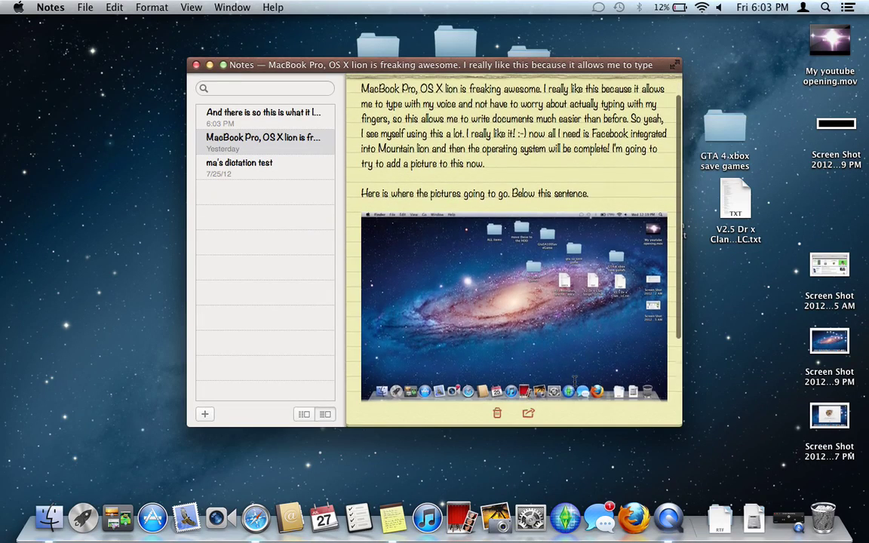
scroll(574, 381, "down", 1)
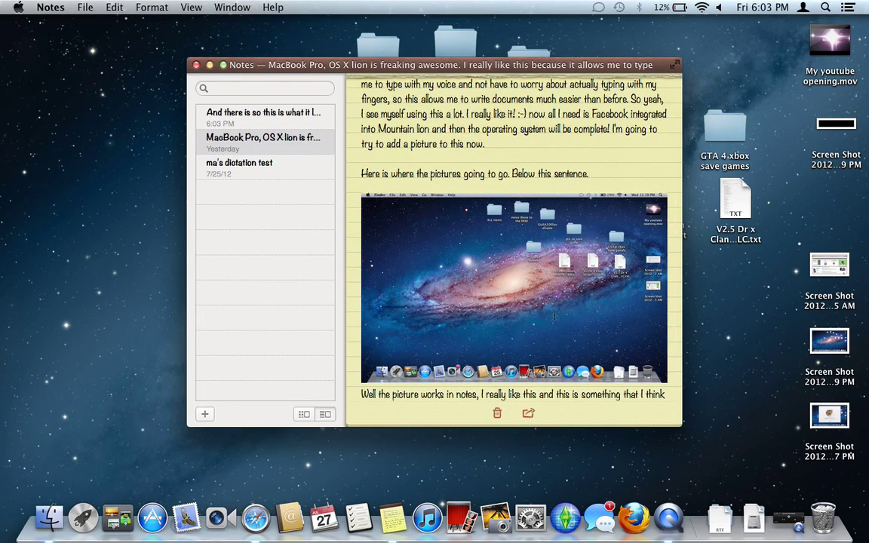
scroll(437, 224, "down", 3)
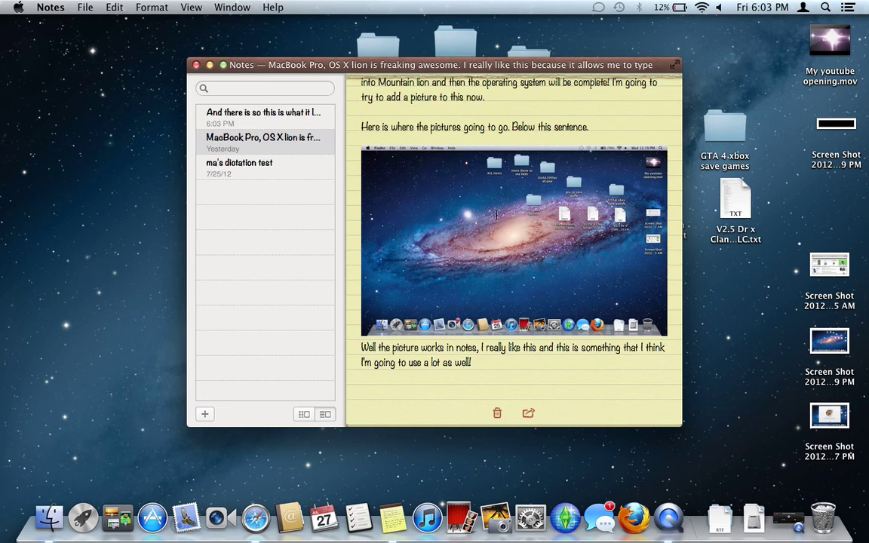
scroll(496, 215, "down", 3)
scroll(496, 215, "up", 2)
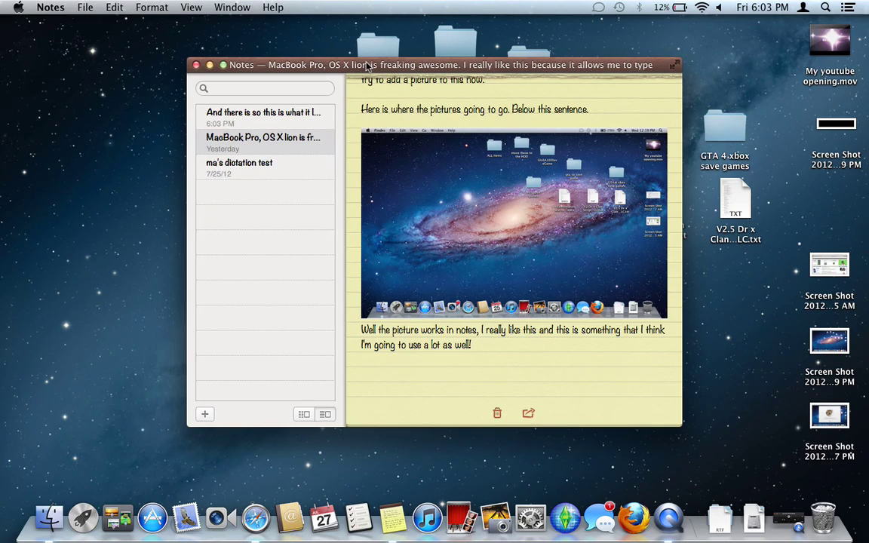
View the context options for the blank line above the note's picture caption, and close the Notes window.
mouse_move(366, 65)
left_mouse_down()
mouse_move(406, 70)
mouse_move(356, 51)
left_mouse_up()
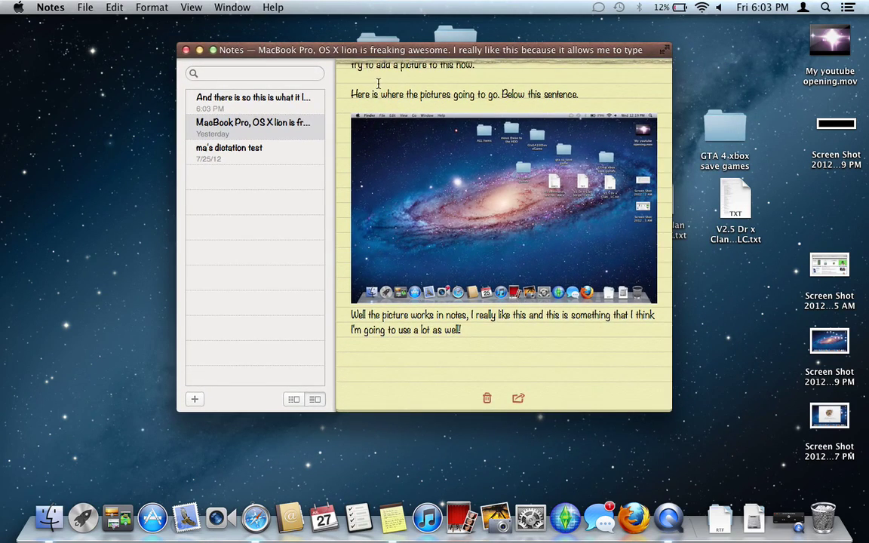
right_click(378, 80)
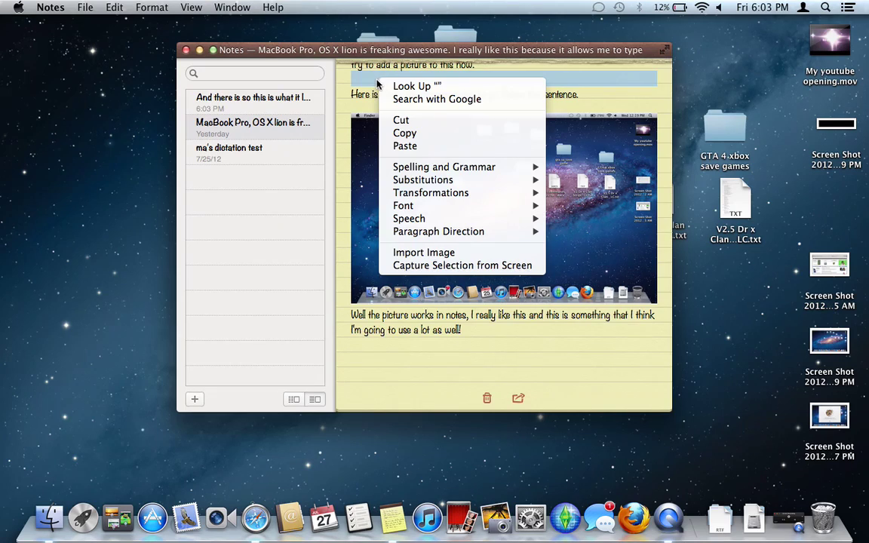
left_click(340, 77)
mouse_move(381, 82)
left_mouse_down()
mouse_move(422, 84)
mouse_move(387, 77)
left_mouse_up()
left_click(388, 78)
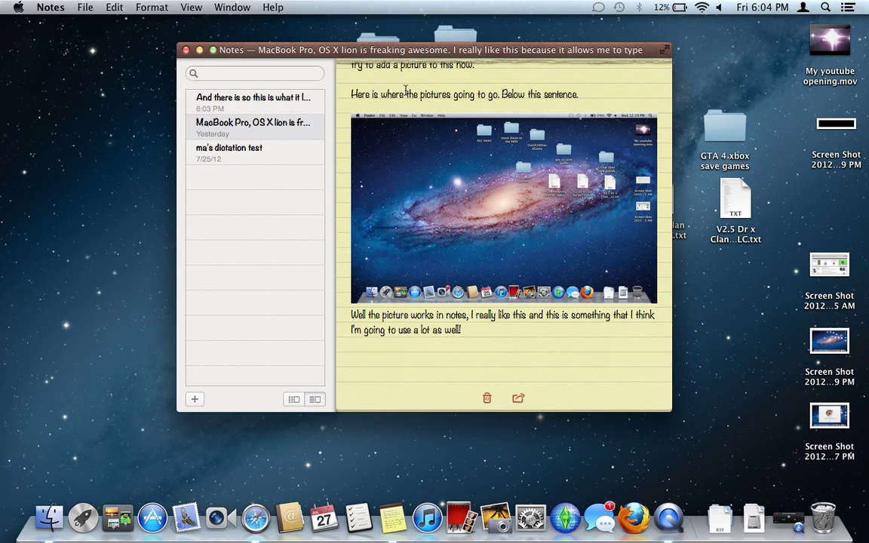
scroll(405, 91, "up", 5)
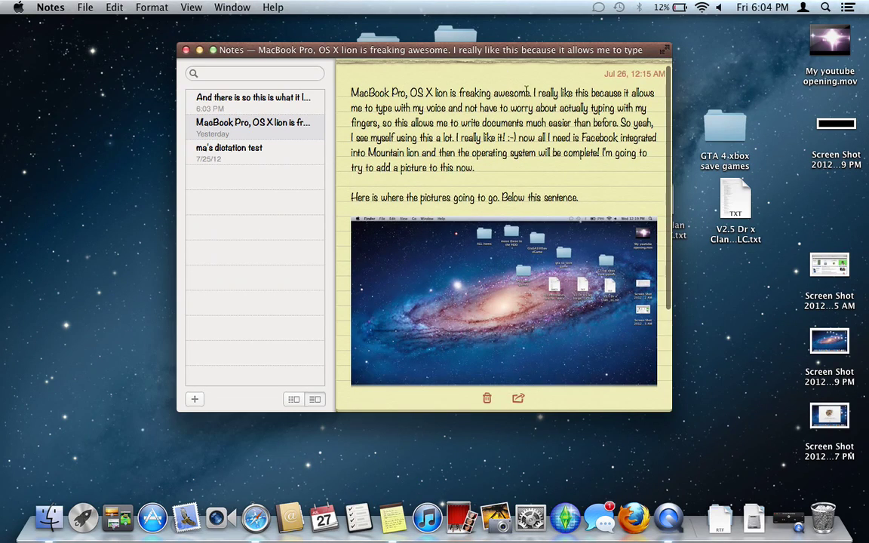
left_click(187, 50)
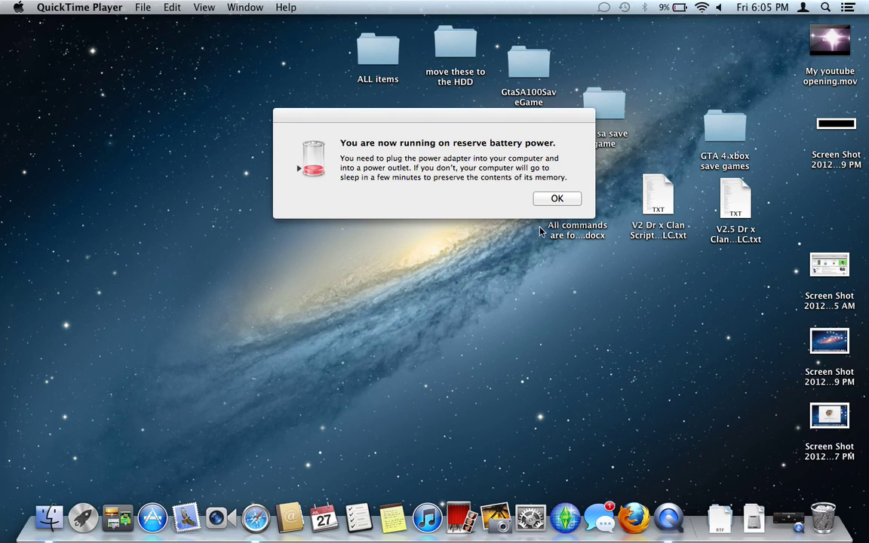
Dismiss the reserve battery power alert and adjust the display brightness.
left_click(556, 199)
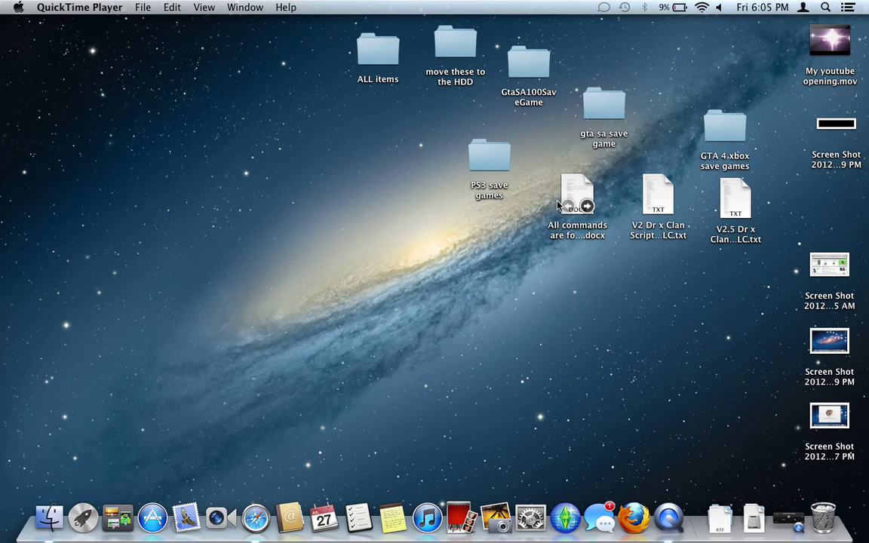
key("F1")
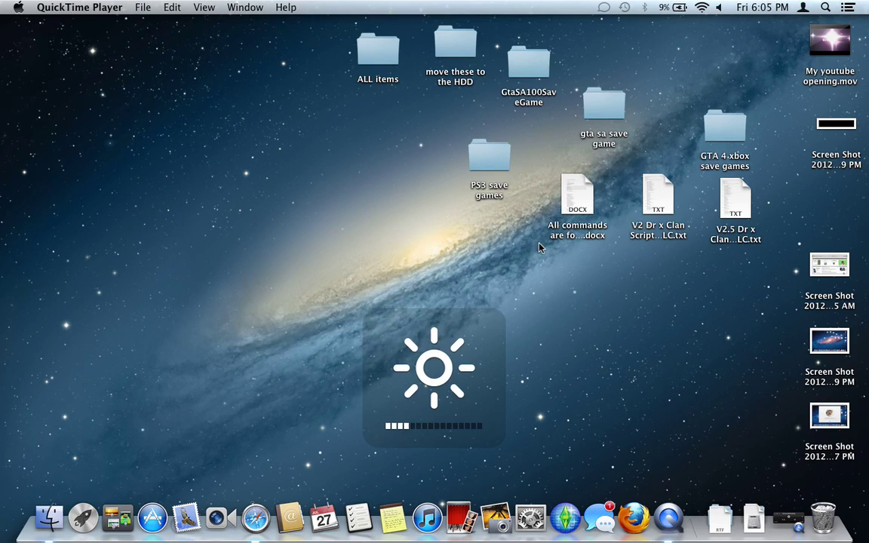
key("F2")
key("F2")
key("F2")
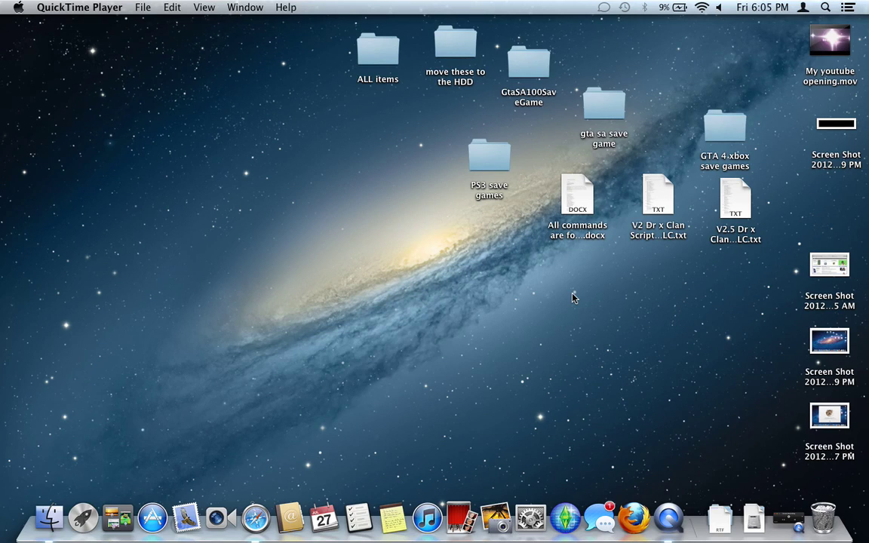
Open Notification Center to view the calendar events and reminders, and close it again.
key("ctrl+Right")
scroll(571, 297, "right", 3)
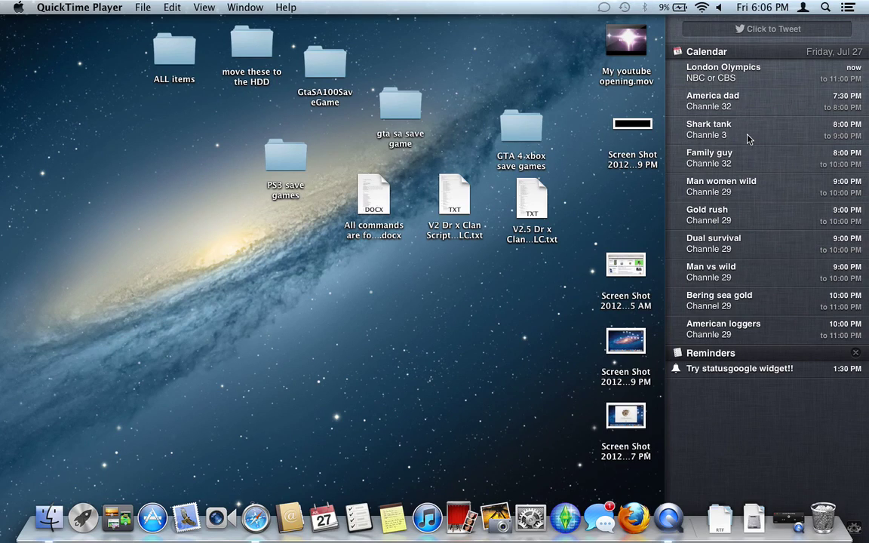
left_click(587, 162)
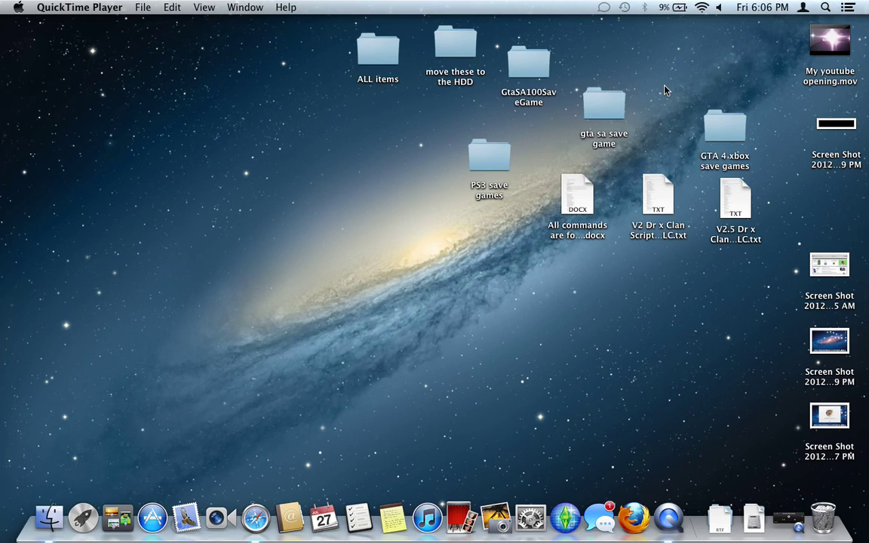
Show and hide Notification Center, and open the Notifications settings in System Preferences with its window moved fully on screen.
left_click(847, 7)
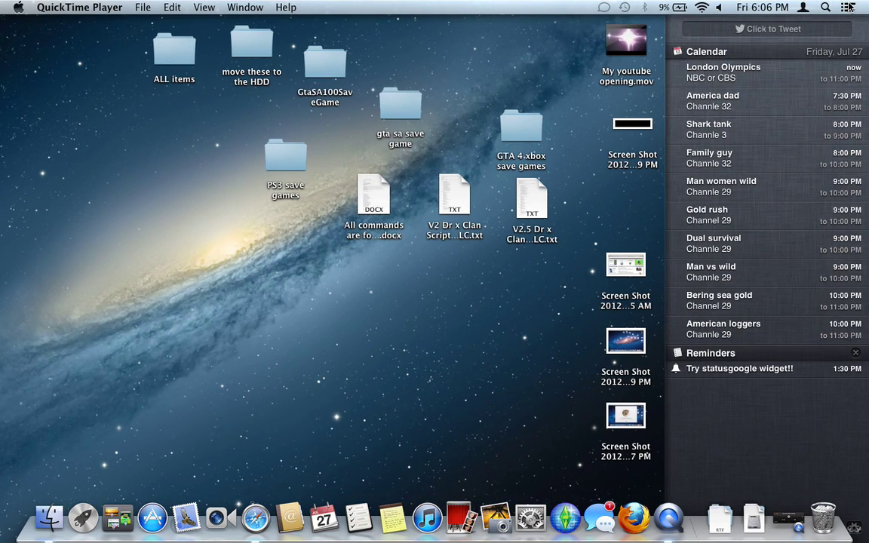
left_click(848, 8)
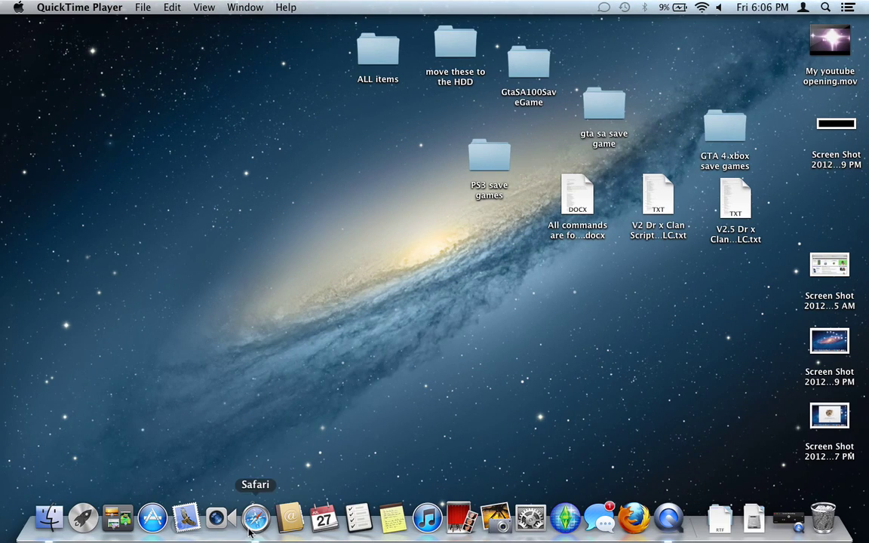
left_click(532, 525)
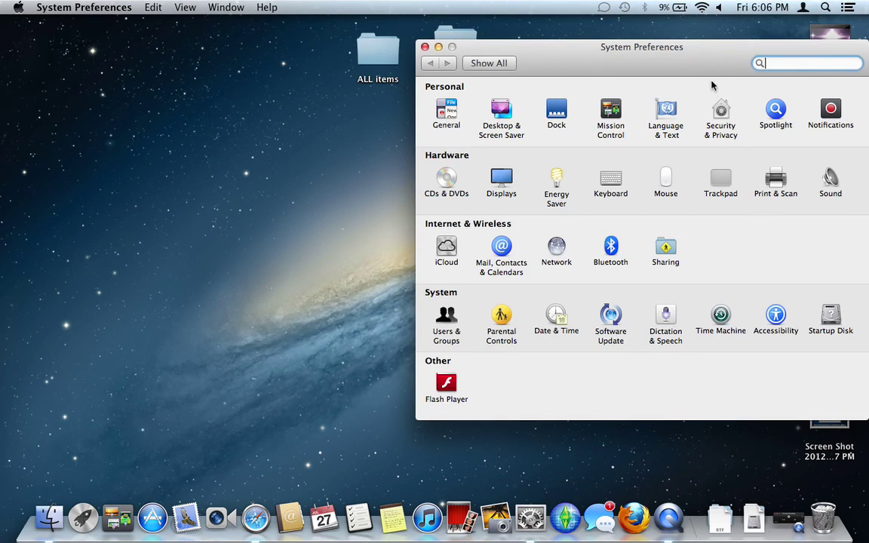
left_click(711, 65)
left_click_drag(710, 64, 499, 64)
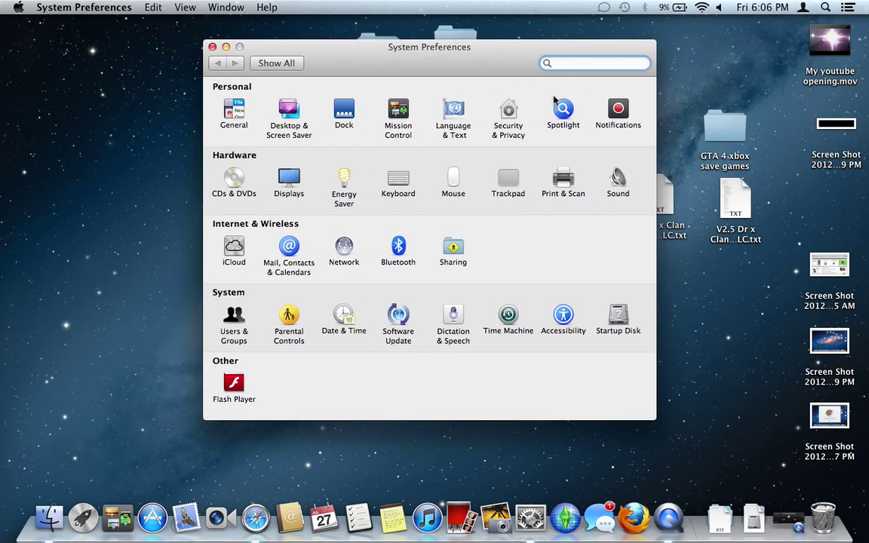
left_click(623, 111)
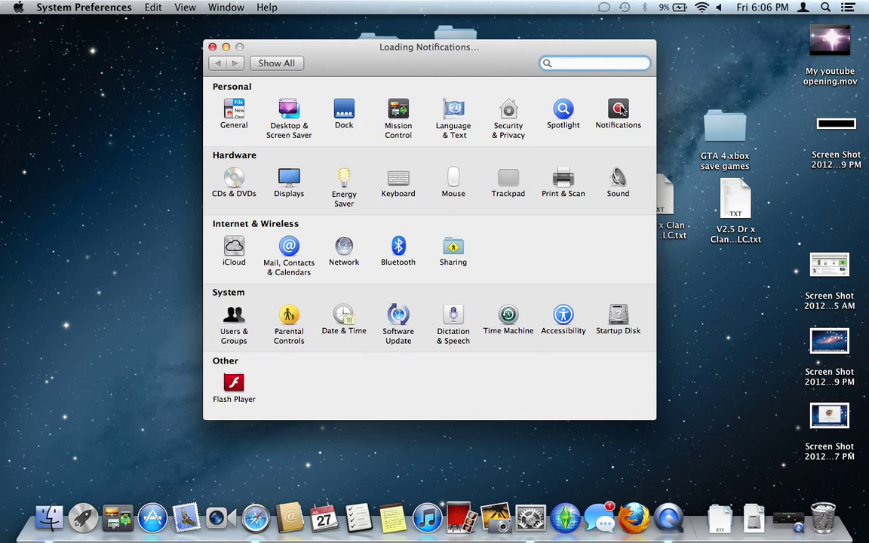
Examine the list of apps included in Notification Center, and close the System Preferences window.
scroll(317, 245, "down", 3)
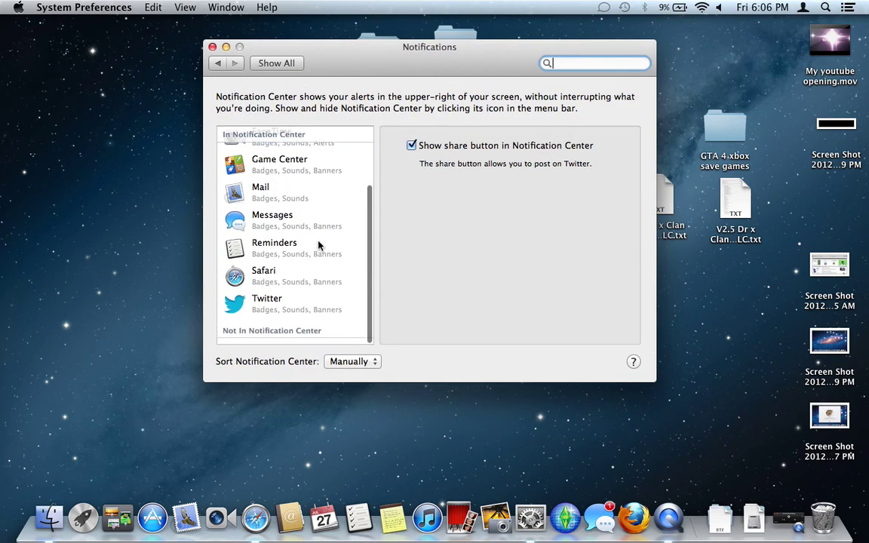
scroll(305, 197, "up", 3)
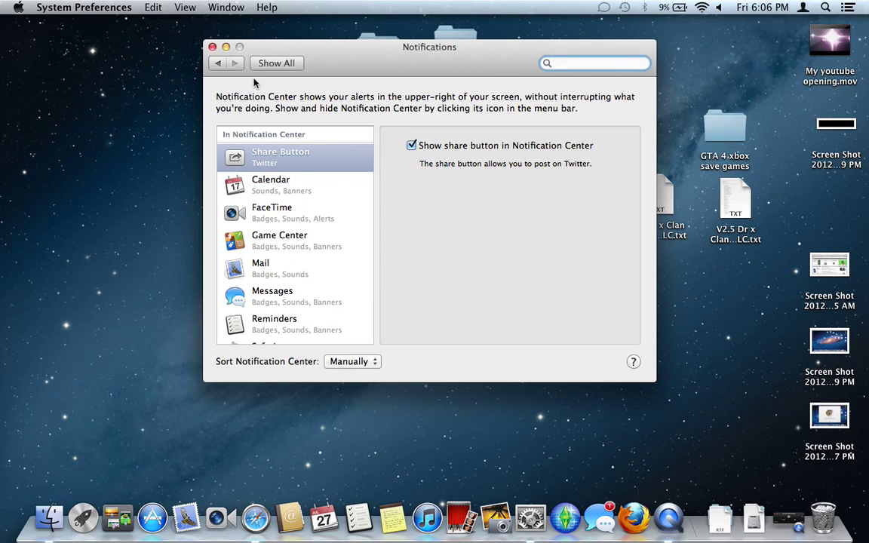
scroll(305, 238, "down", 3)
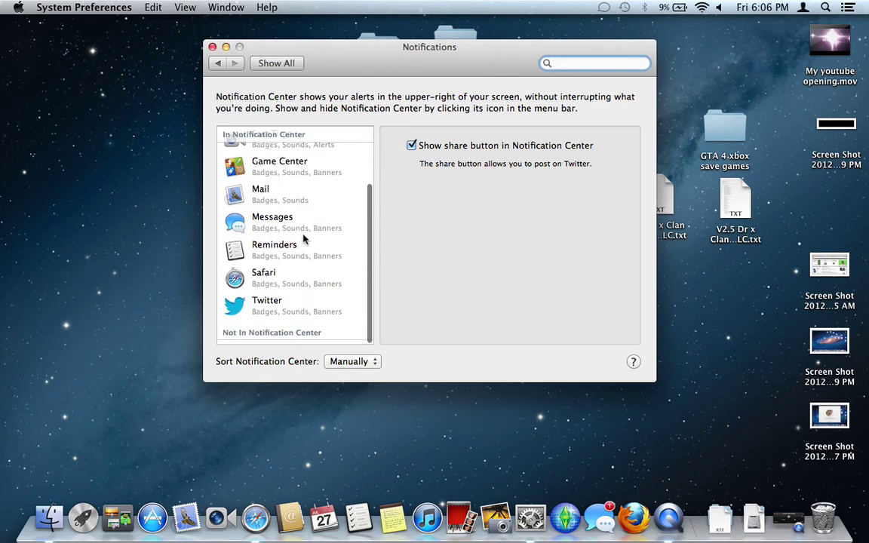
scroll(305, 238, "up", 3)
scroll(304, 238, "down", 1)
scroll(304, 239, "down", 3)
scroll(305, 239, "up", 4)
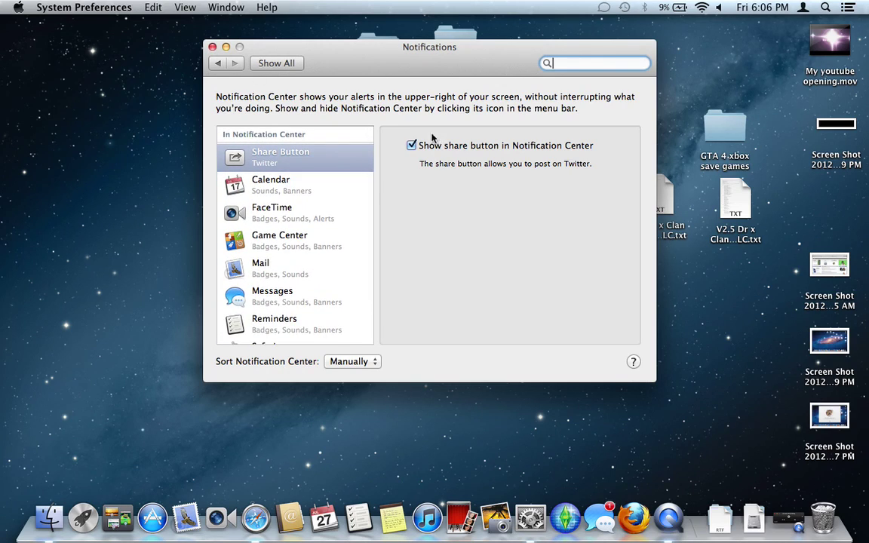
left_click(212, 47)
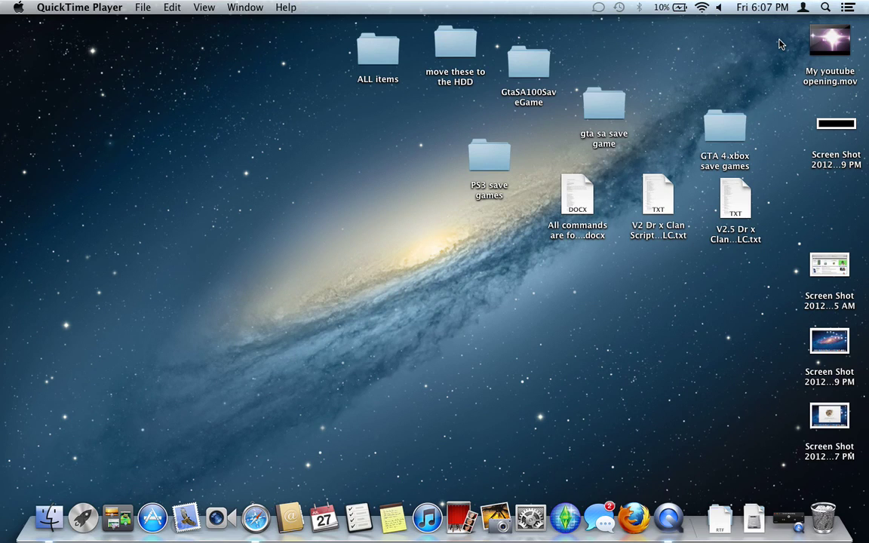
Clear the Messages notifications in Notification Center and close it.
scroll(780, 44, "right", 3)
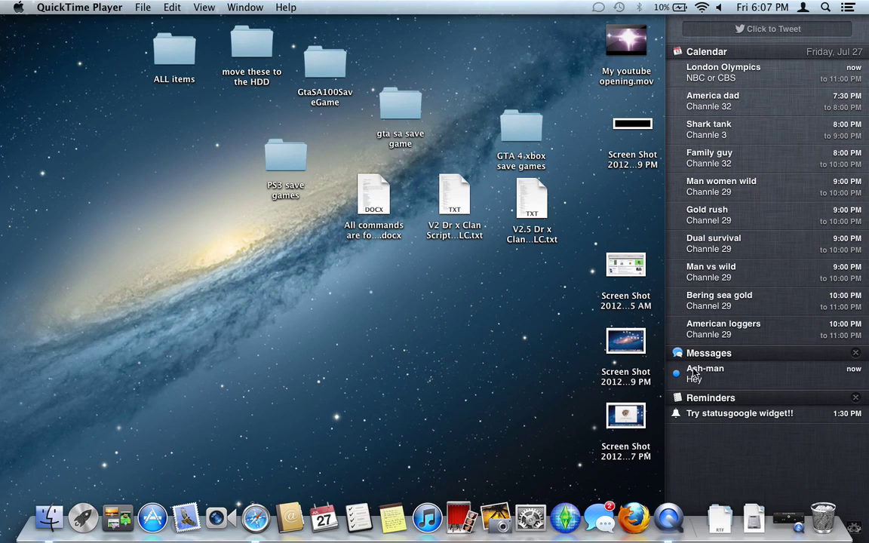
left_click(857, 354)
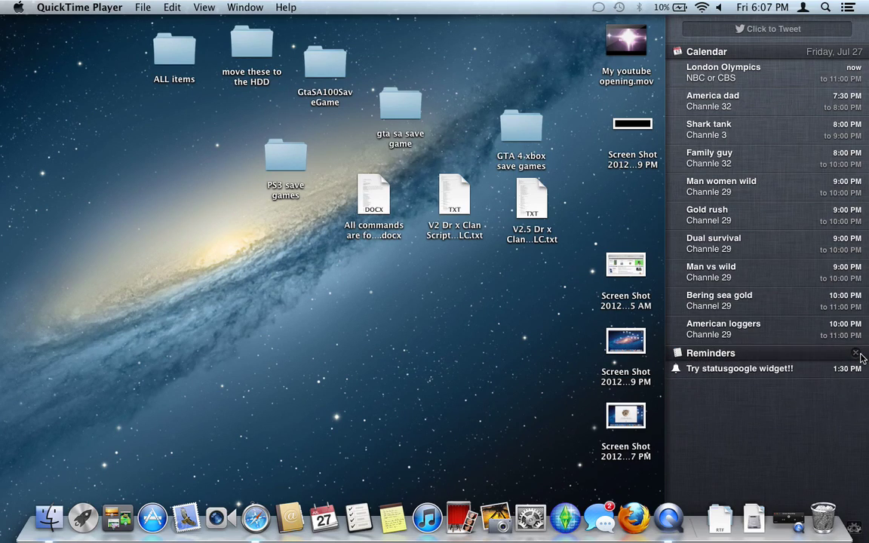
left_click(658, 200)
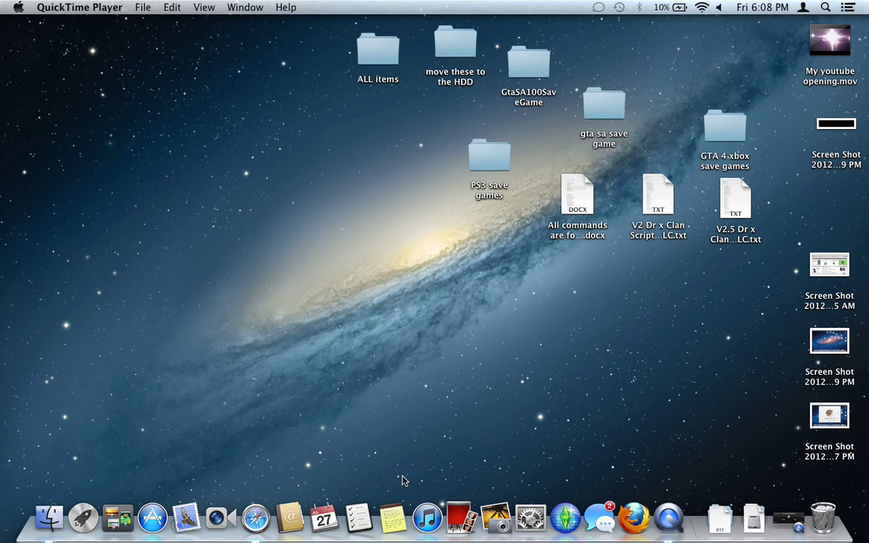
Open Notes and delete the note beginning "And there is so this is what it looked going to look like".
left_click(392, 516)
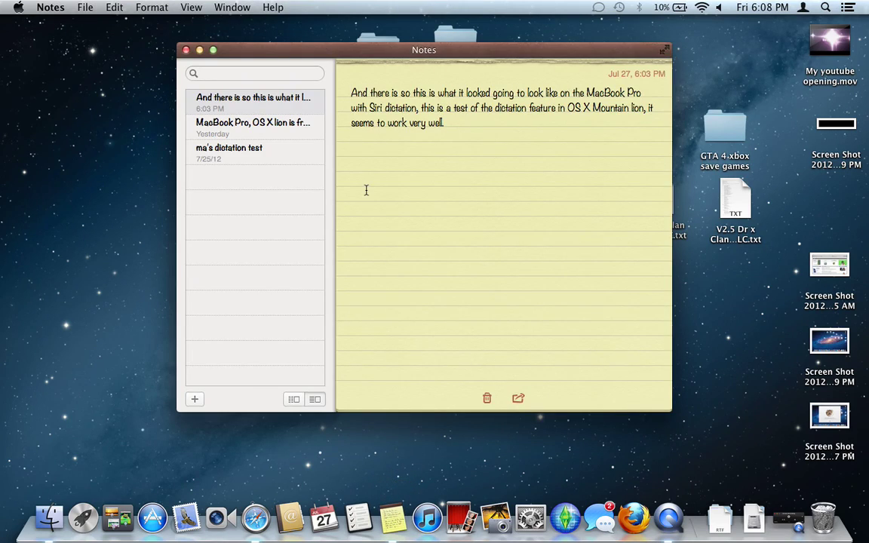
left_click(459, 130)
key("Return")
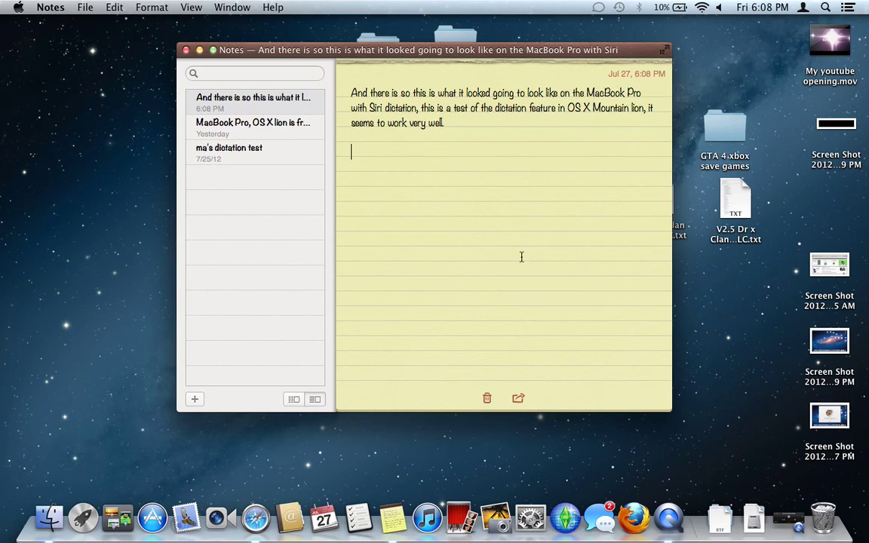
left_click(486, 397)
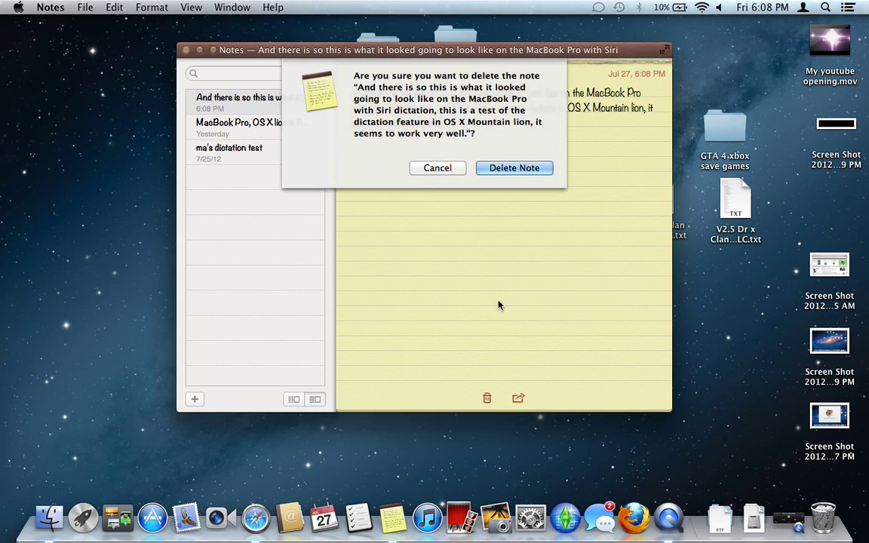
left_click(510, 168)
Create a new note and dictate "Okay this is a test of dictation on OS X Mountain lion." into it.
left_click(195, 399)
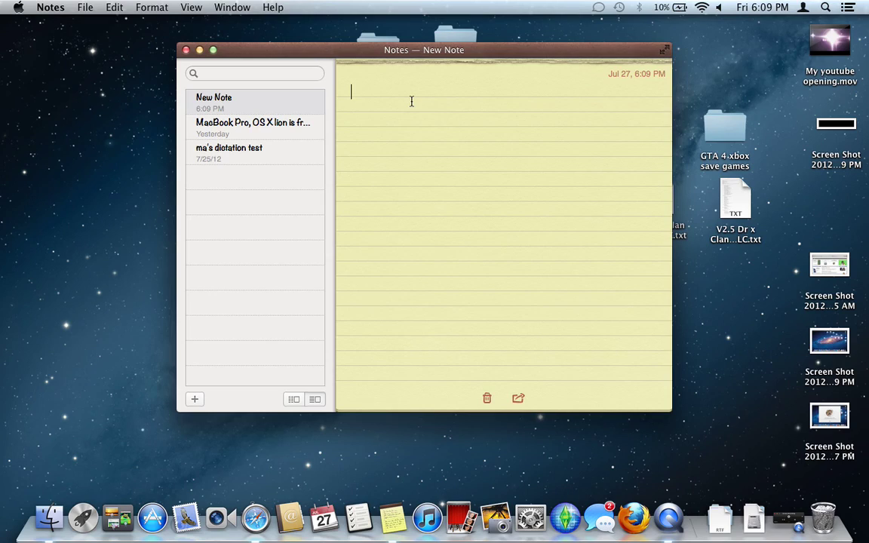
left_click(404, 99)
key("fn")
key("fn")
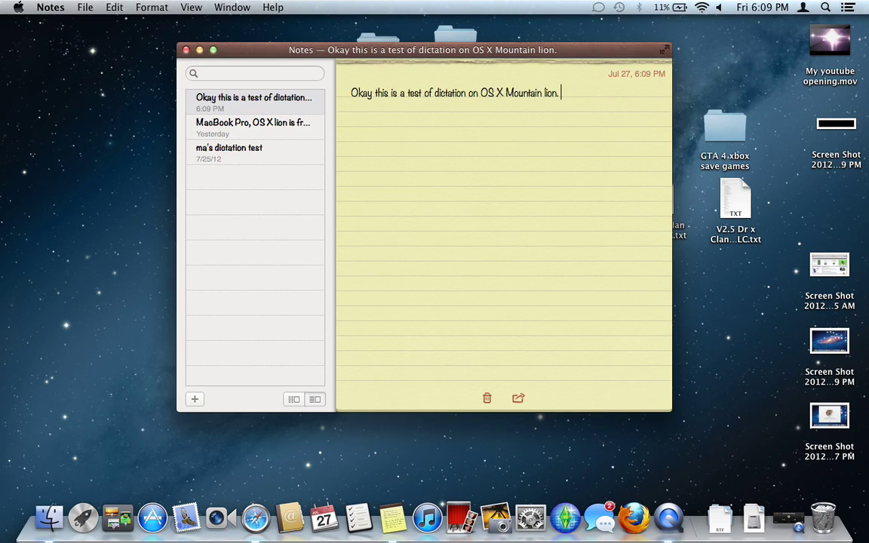
Add a second line to the note by dictating "This is how you do punctuation, in mountain line?".
key("fn")
key("fn")
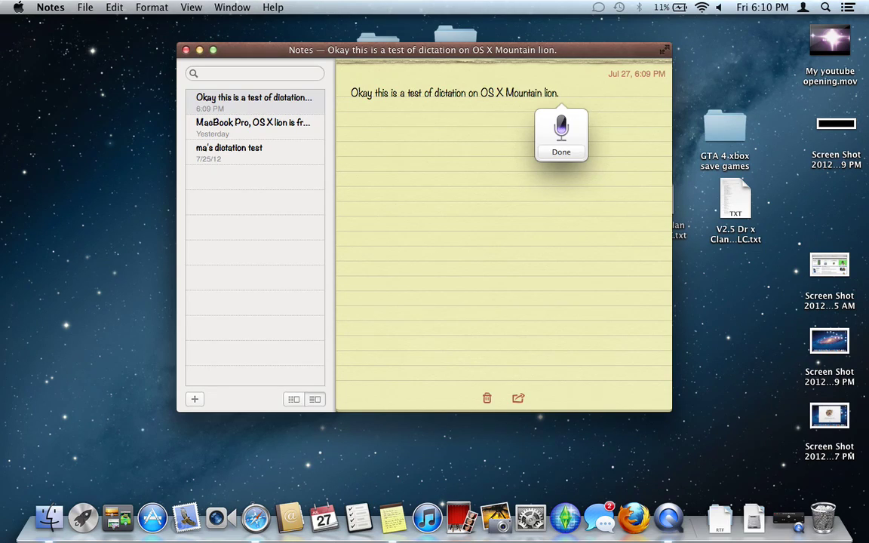
key("Return")
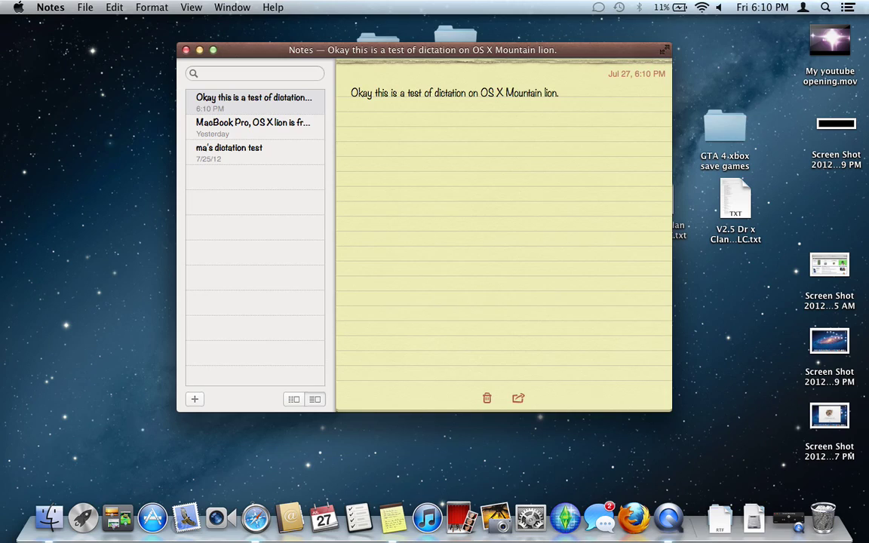
key("fn")
key("fn")
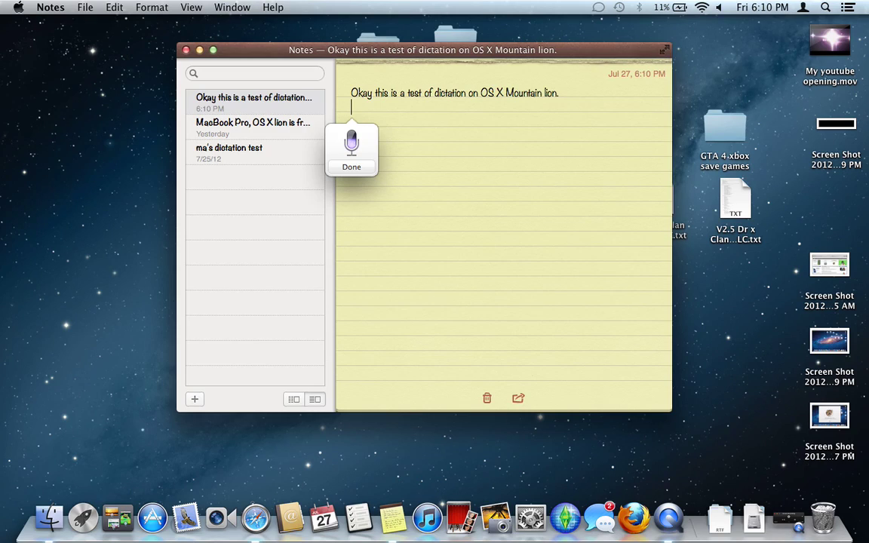
key("fn")
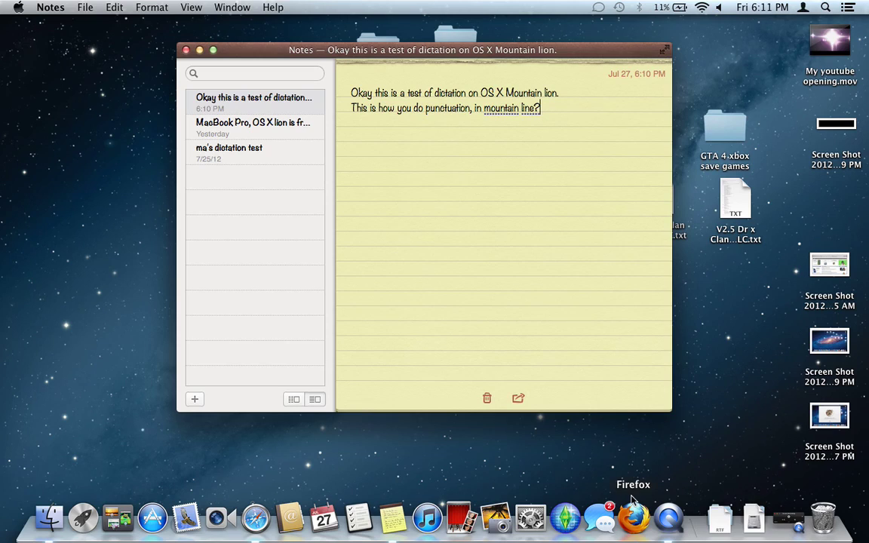
View the Dictation & Speech settings in System Preferences, and return to the overview of all preferences.
left_click(530, 517)
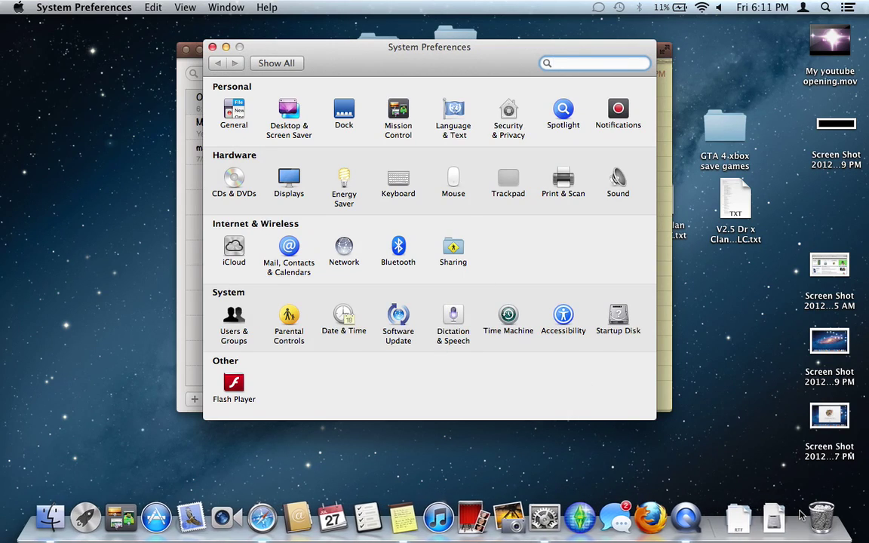
left_click(801, 515)
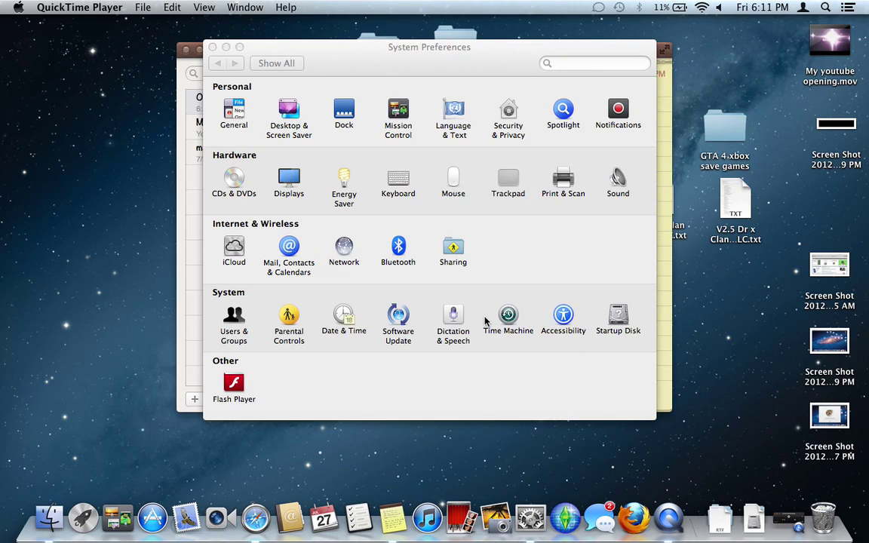
left_click(450, 320)
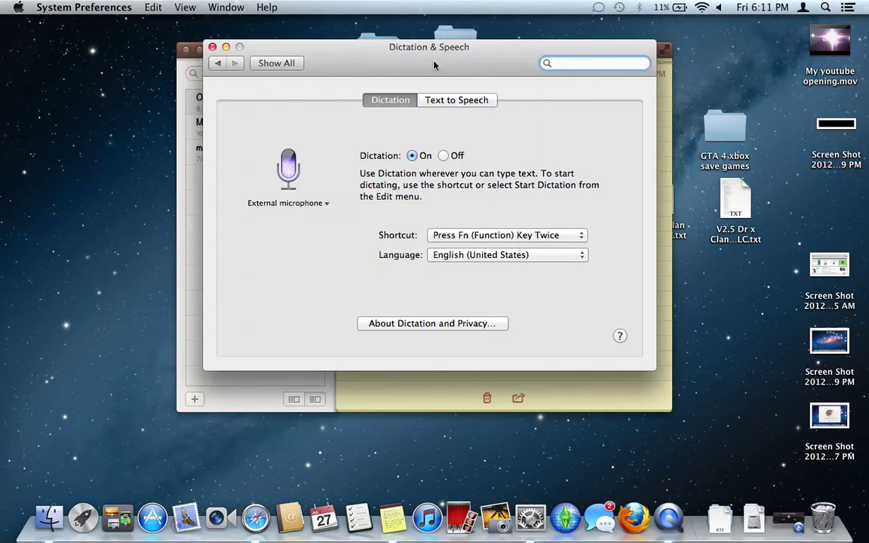
left_click(216, 62)
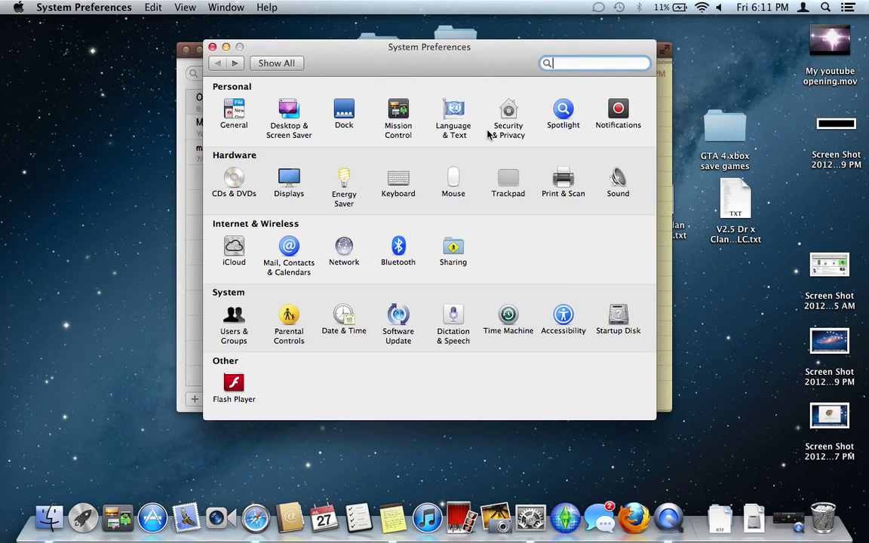
Turn Speakable Items on in the Accessibility preferences, switch it off again, and return to the overview.
left_click(561, 318)
scroll(284, 271, "down", 1)
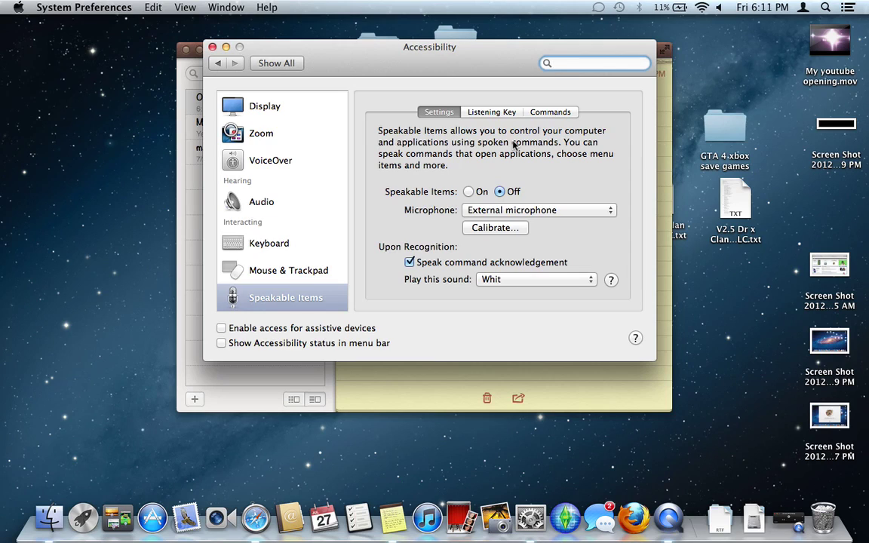
left_click(468, 191)
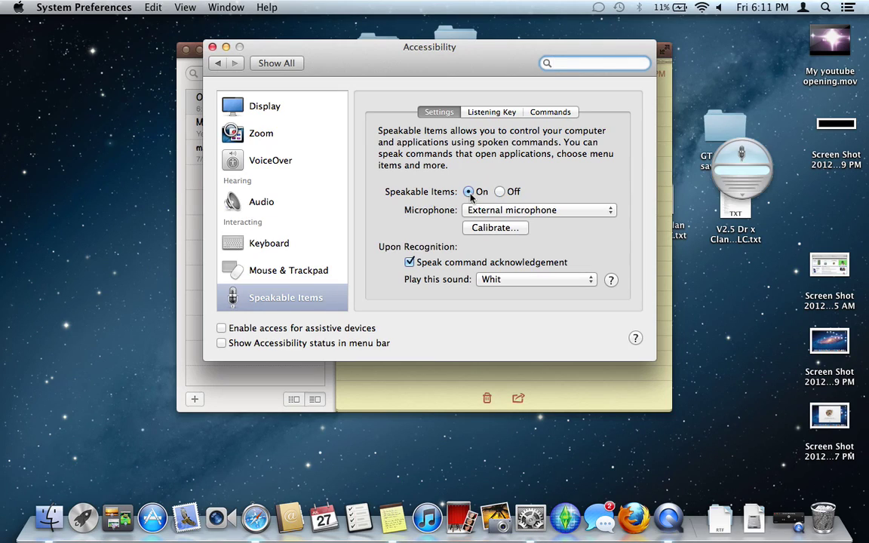
left_click_drag(741, 189, 607, 179)
left_click(499, 191)
left_click(218, 63)
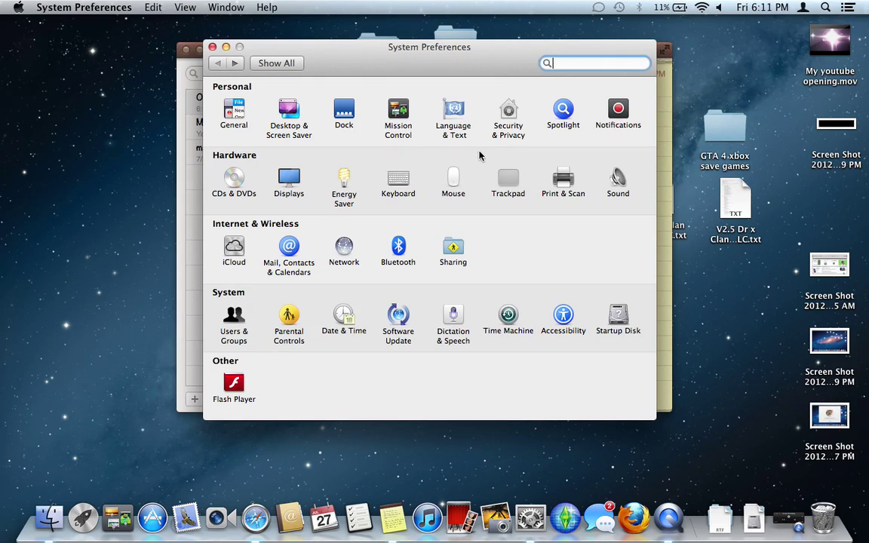
Close the System Preferences and Notes windows, and switch to QuickTime Player.
left_click(213, 47)
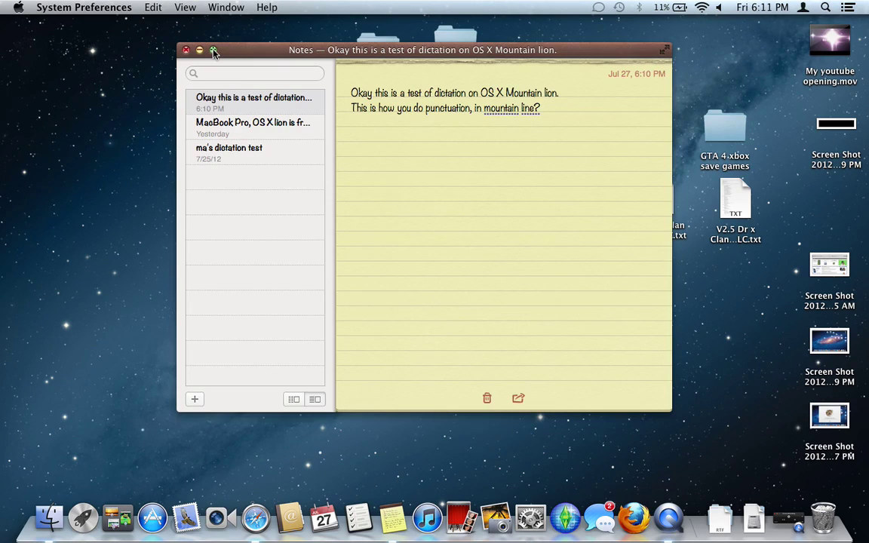
left_click(187, 51)
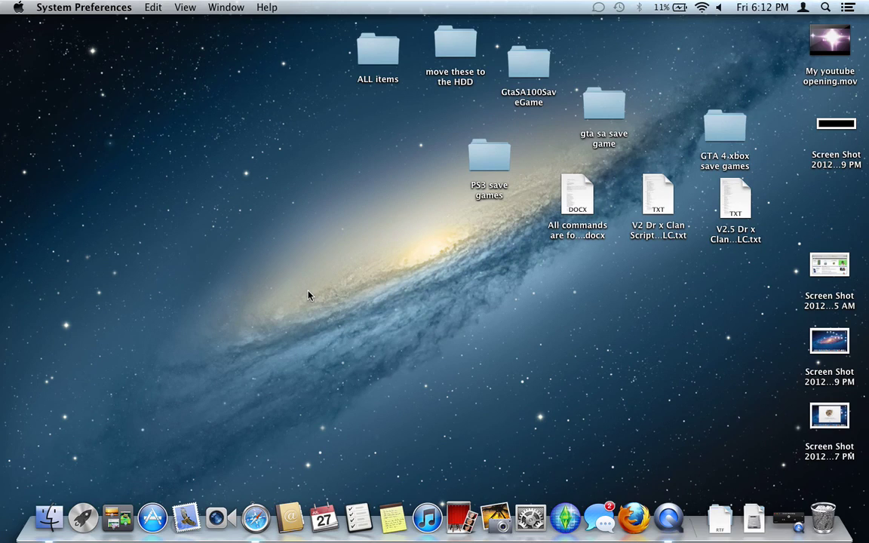
left_click(788, 518)
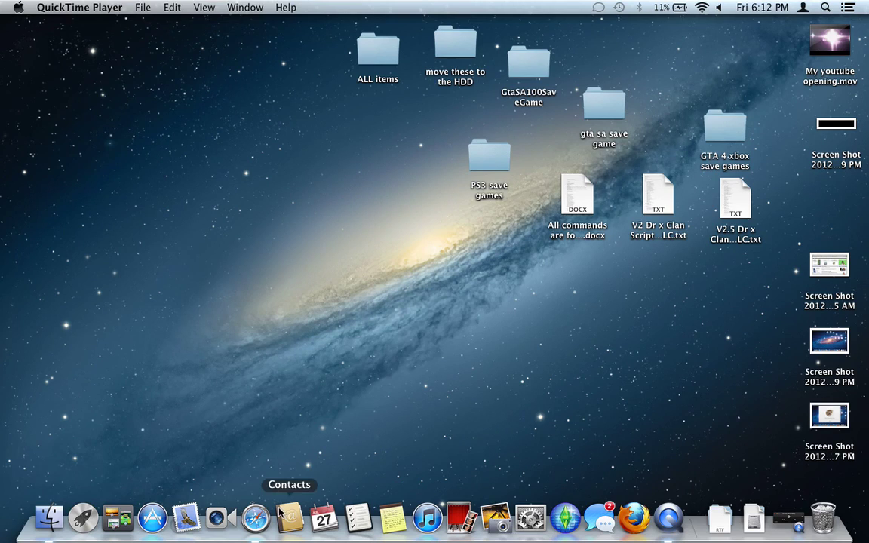
Switch to Safari and start a message that shares the Apple start page.
left_click(260, 518)
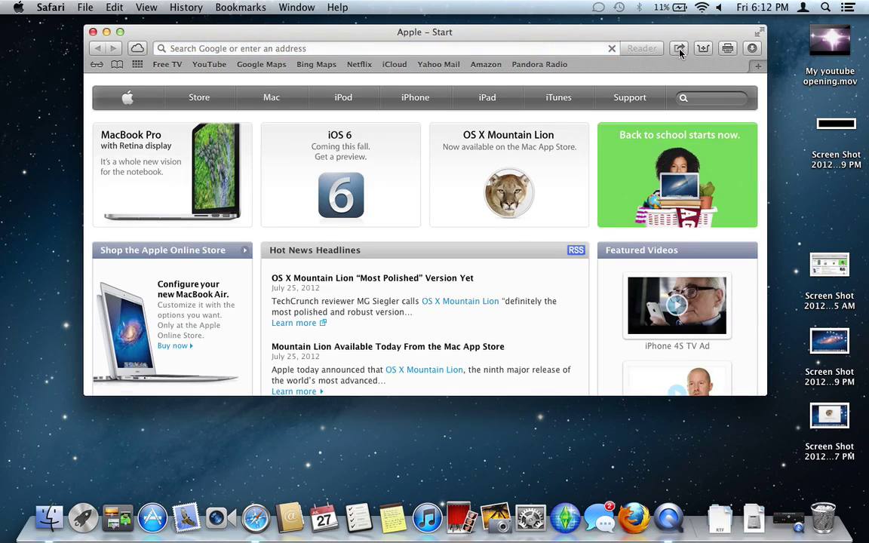
left_click(679, 50)
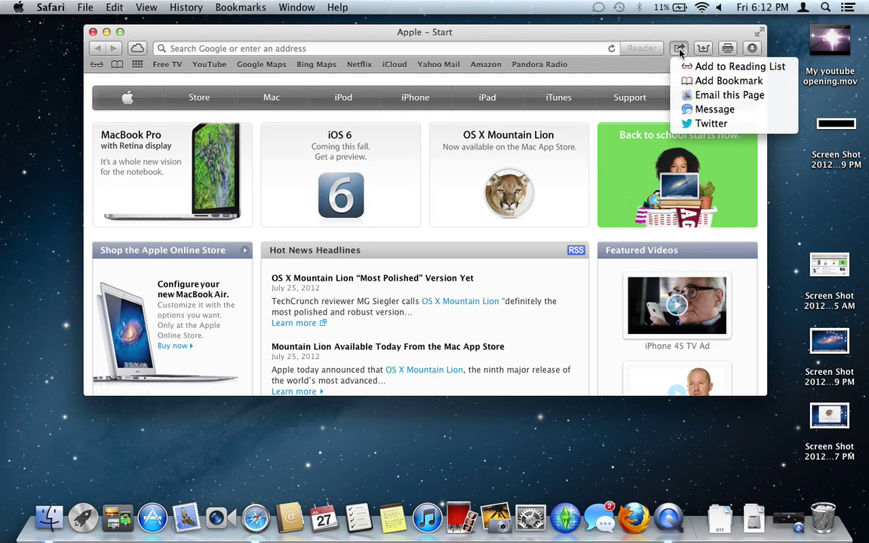
left_click(723, 112)
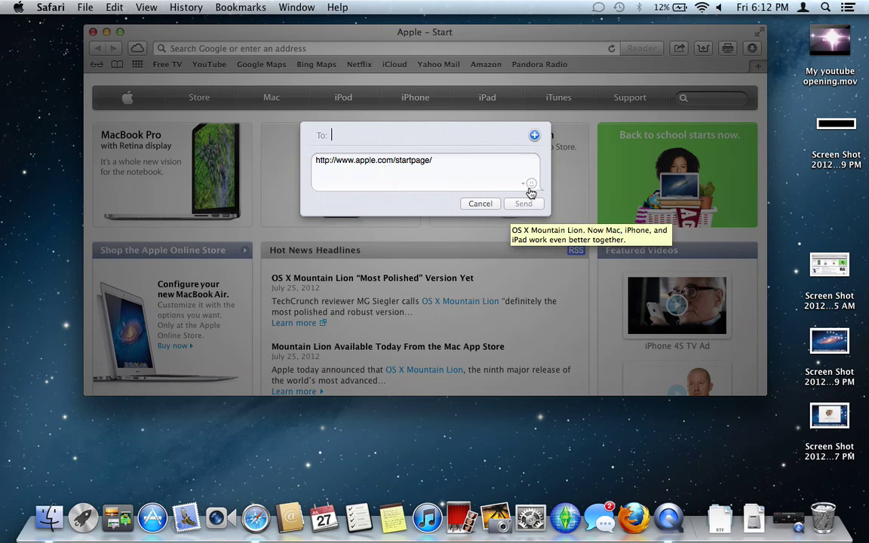
View the emoticons available for the message, discard it without sending, and close the Safari window.
left_click(530, 185)
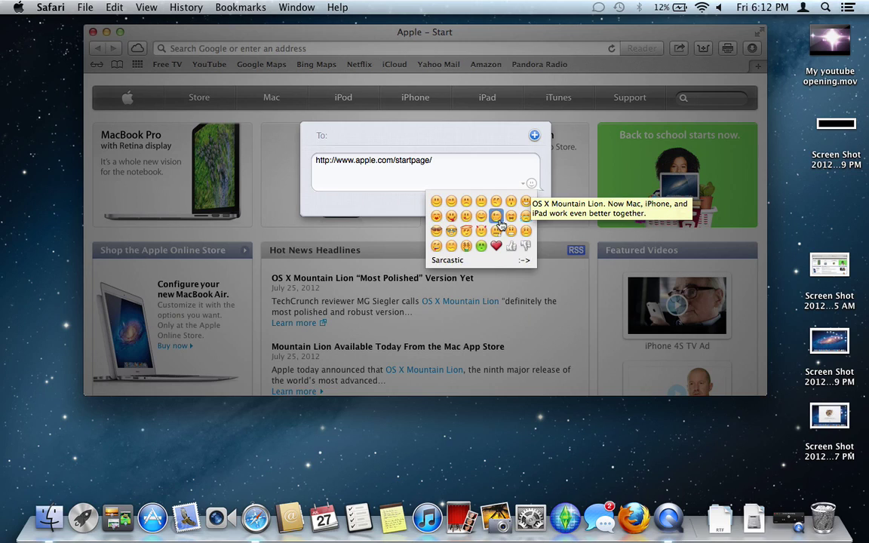
left_click(531, 186)
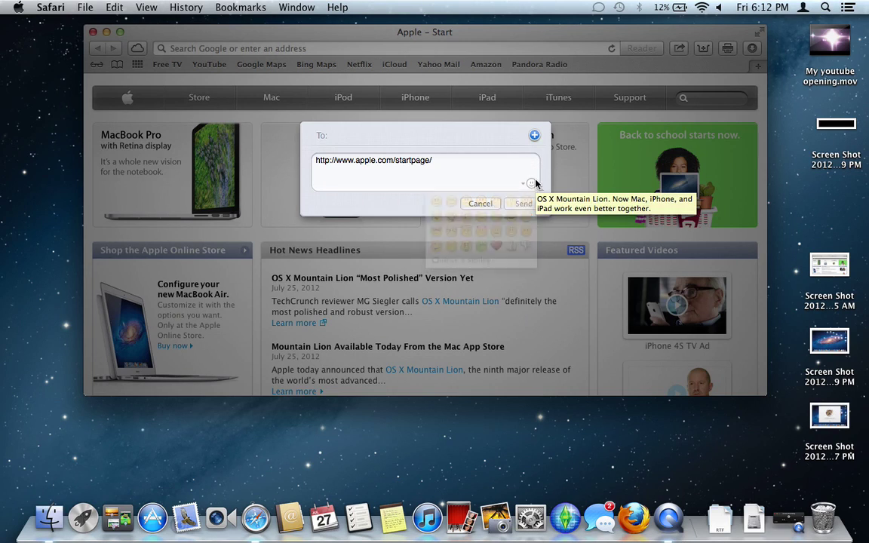
left_click(479, 204)
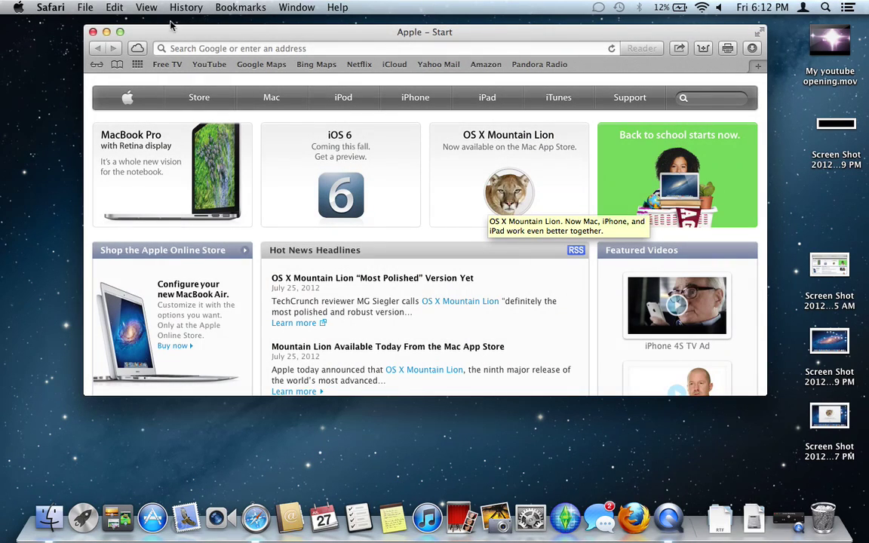
left_click(92, 32)
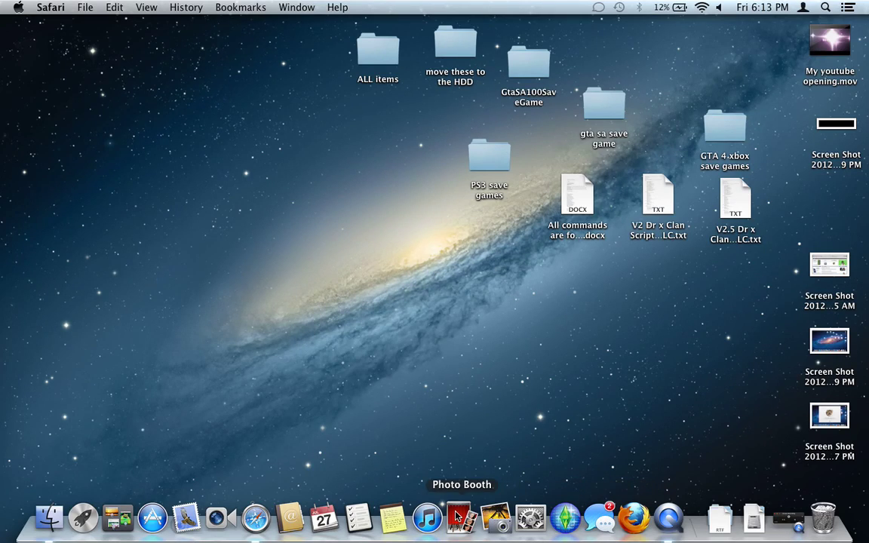
Switch to Notes, view the sharing options of the dictated note, and close the Notes window.
left_click(392, 517)
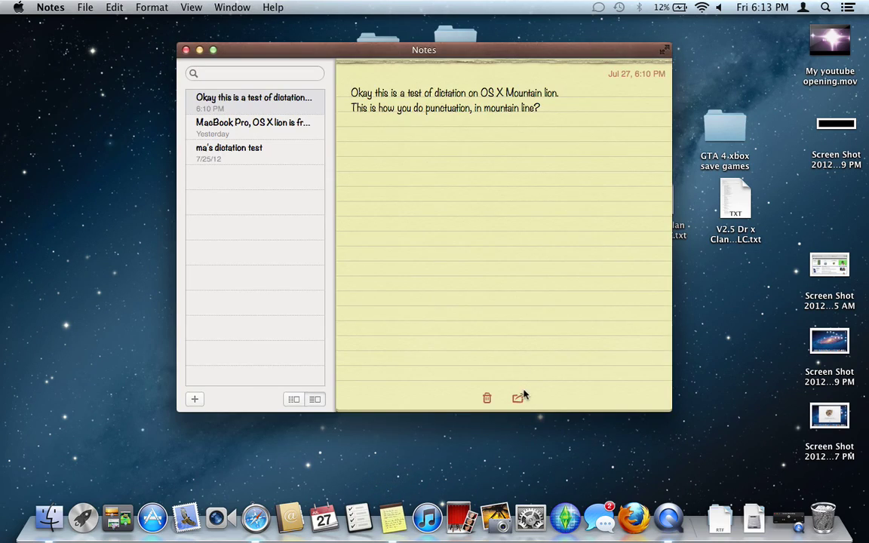
left_click(522, 397)
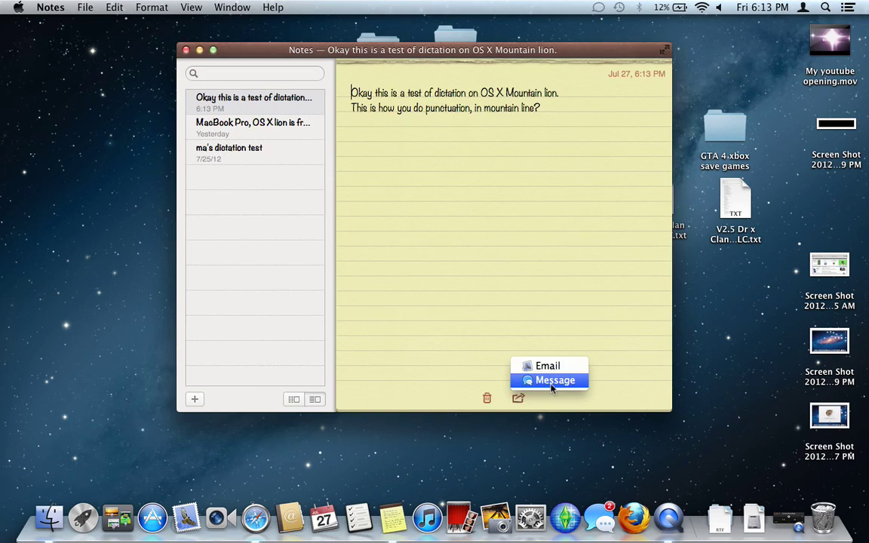
left_click(186, 50)
left_click(185, 50)
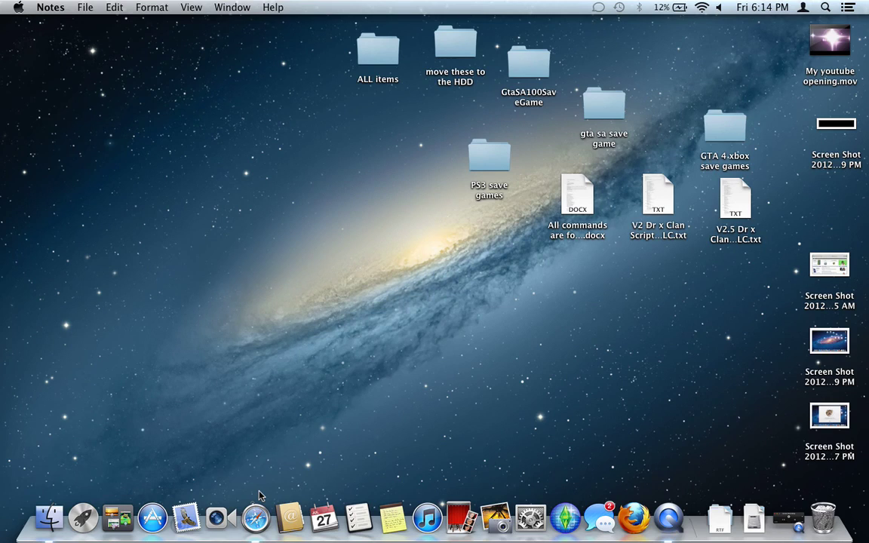
left_click(771, 520)
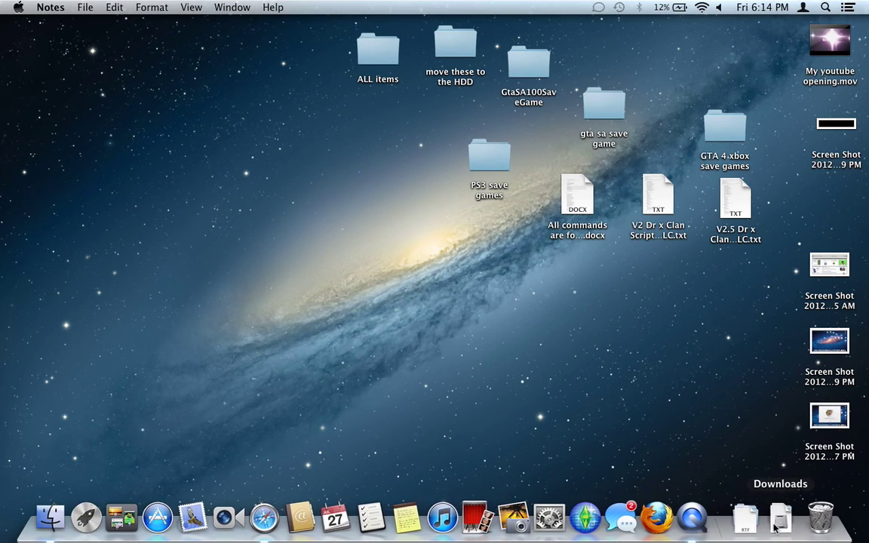
left_click(694, 412)
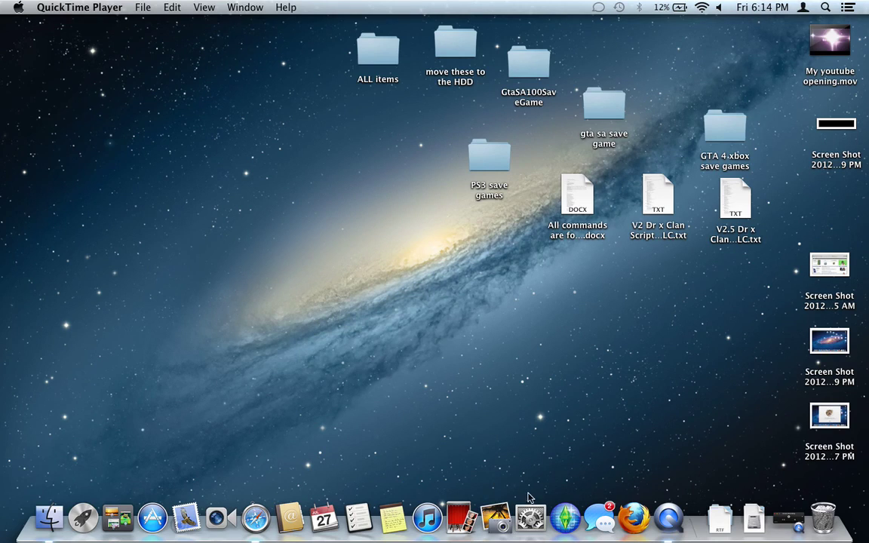
left_click(444, 437)
left_click(530, 514)
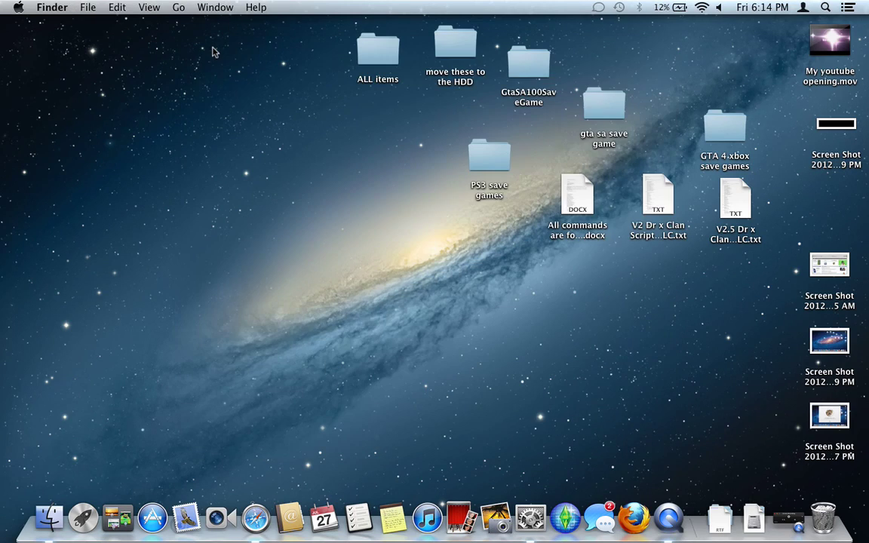
left_click(212, 47)
Start a tweet sharing the Apple start page in Safari, cancel it, and close the Safari window.
left_click(255, 517)
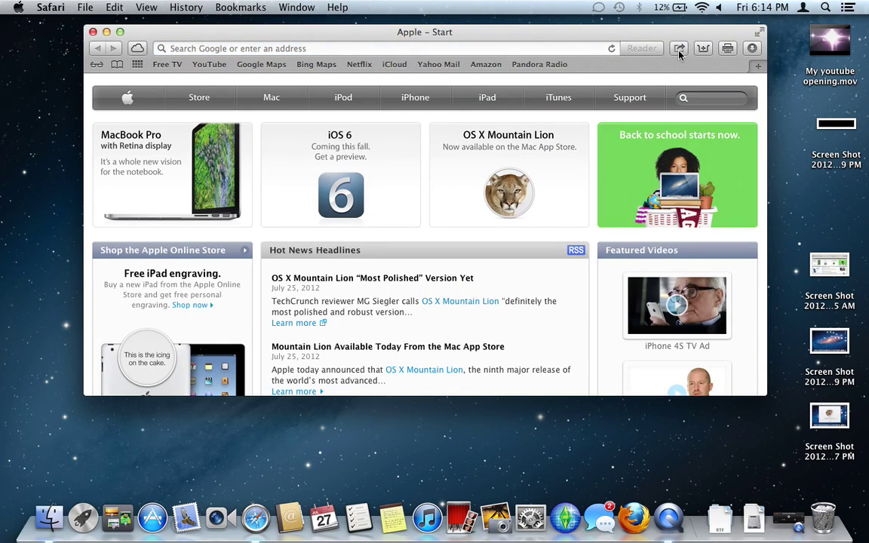
left_click(679, 49)
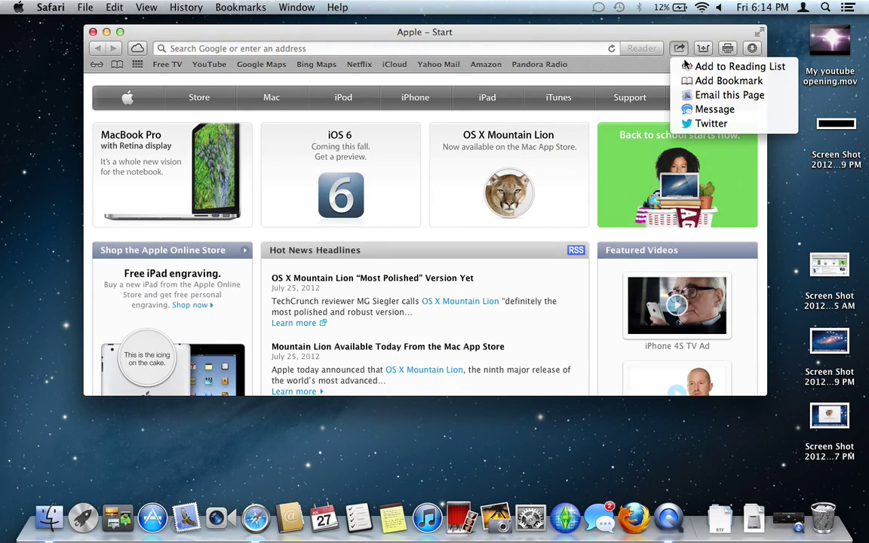
left_click(711, 124)
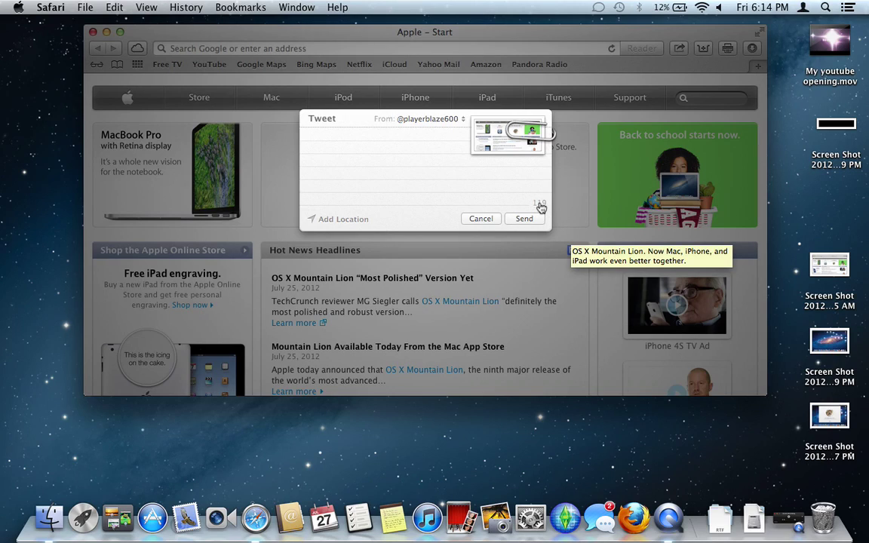
left_click(485, 222)
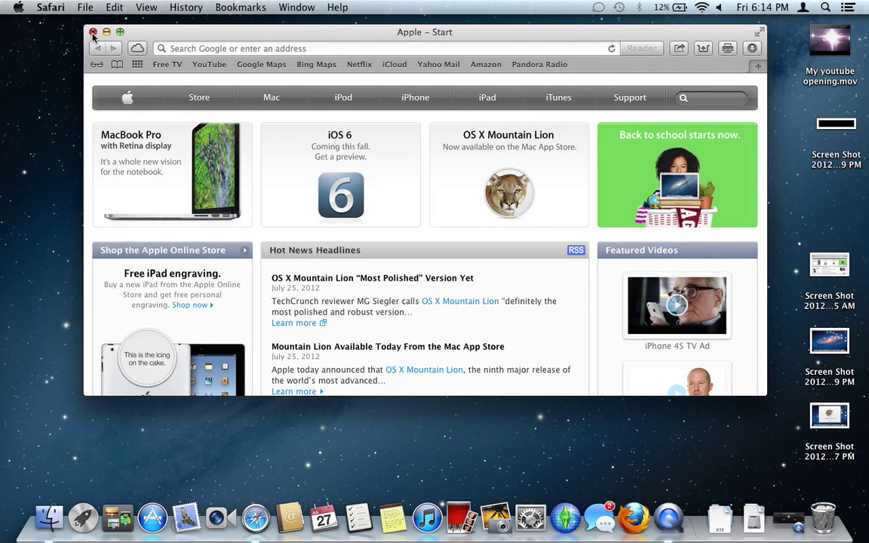
left_click(92, 33)
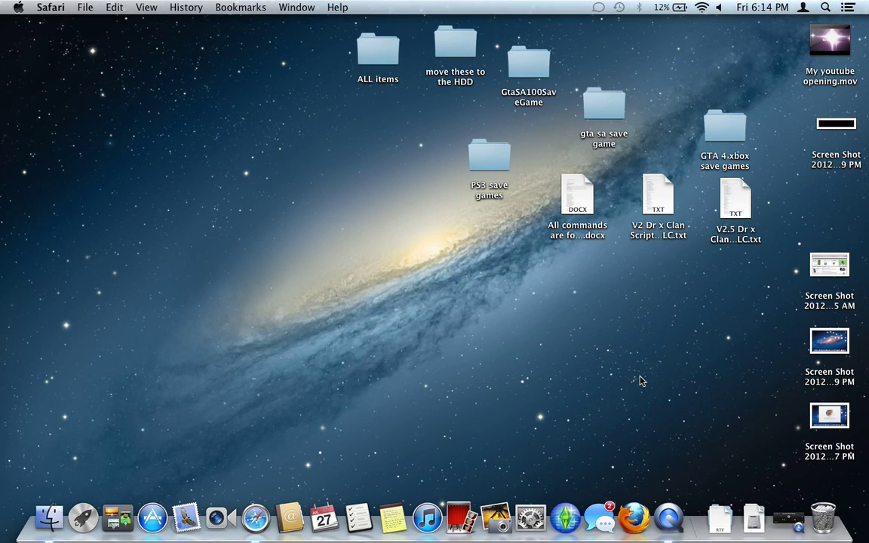
Open Notification Center, start composing a tweet there, and cancel it.
scroll(639, 380, "right", 5)
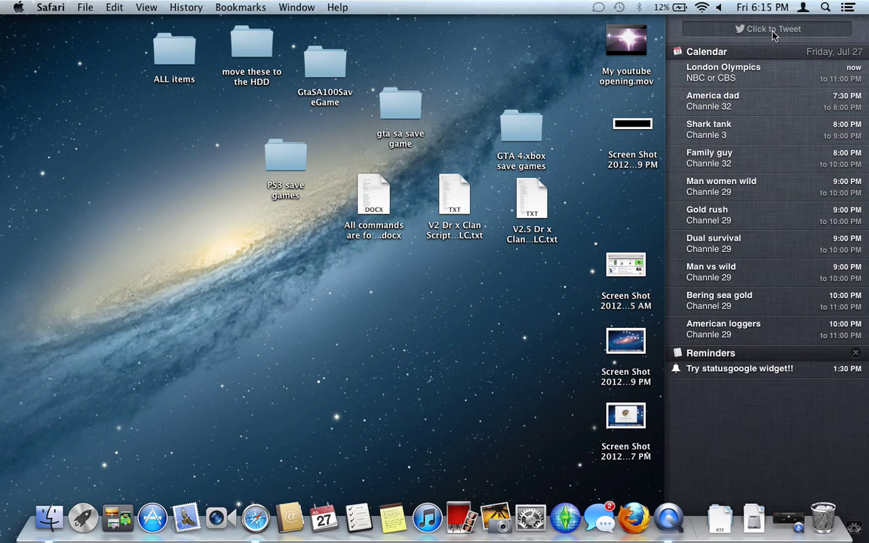
left_click(773, 30)
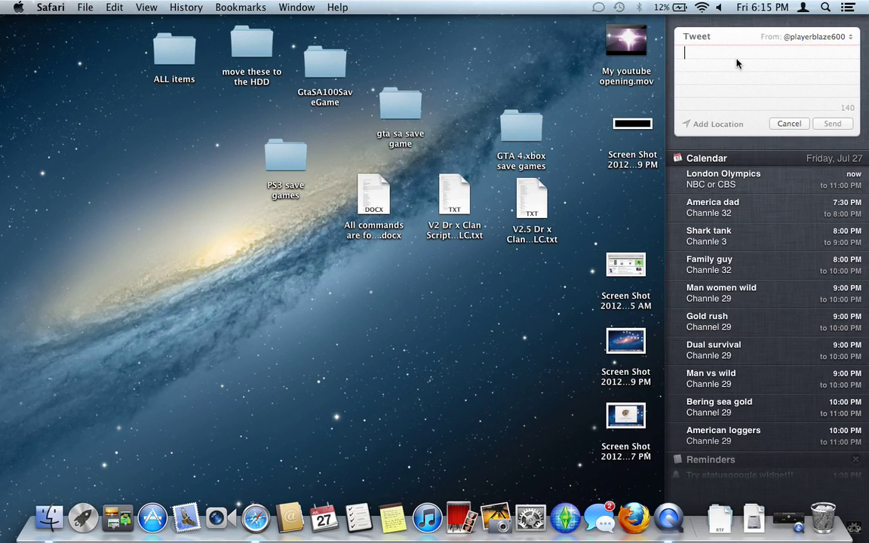
type("#")
key("BackSpace")
left_click(789, 124)
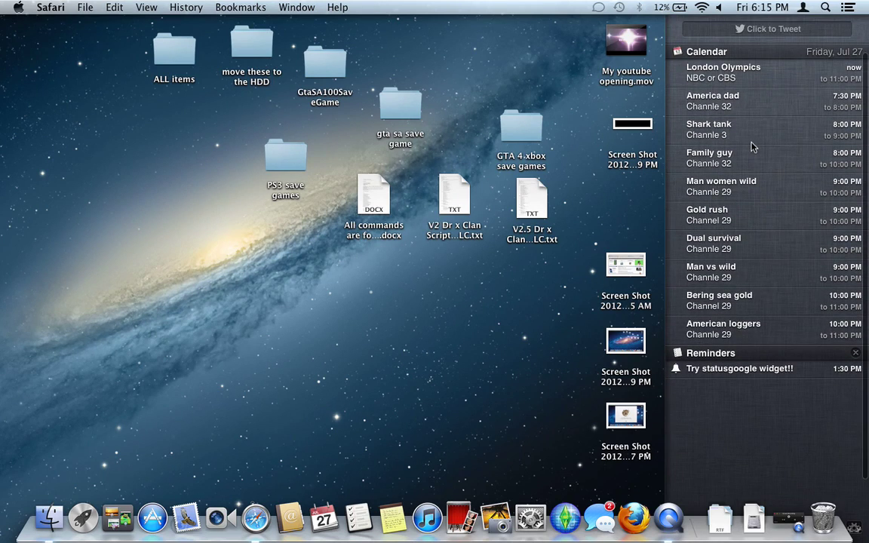
Reveal the Show Alerts and Banners setting, close Notification Center, and restore the minimized QuickTime Player window.
scroll(751, 147, "up", 3)
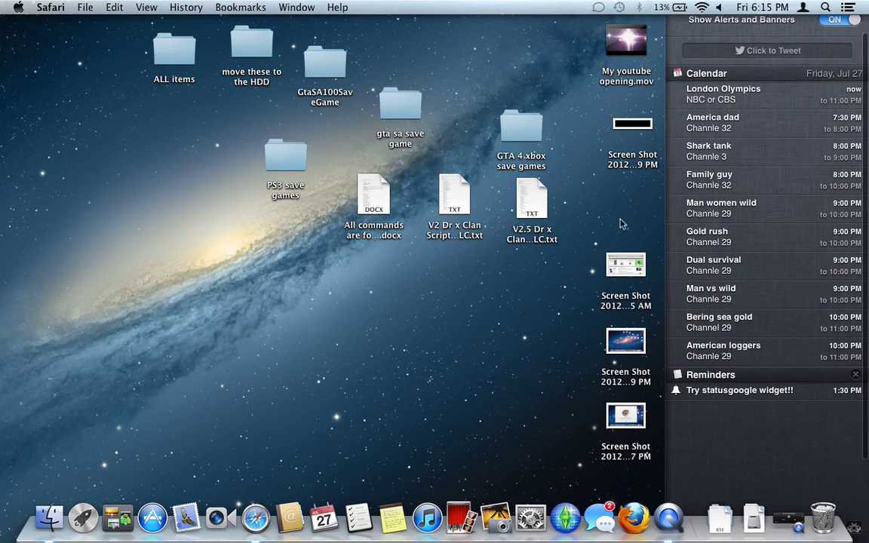
left_click(537, 245)
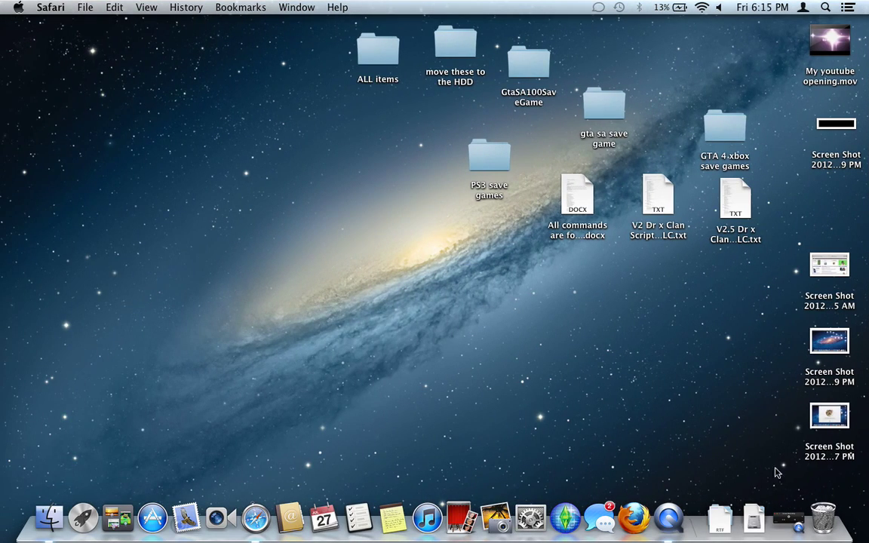
left_click(788, 517)
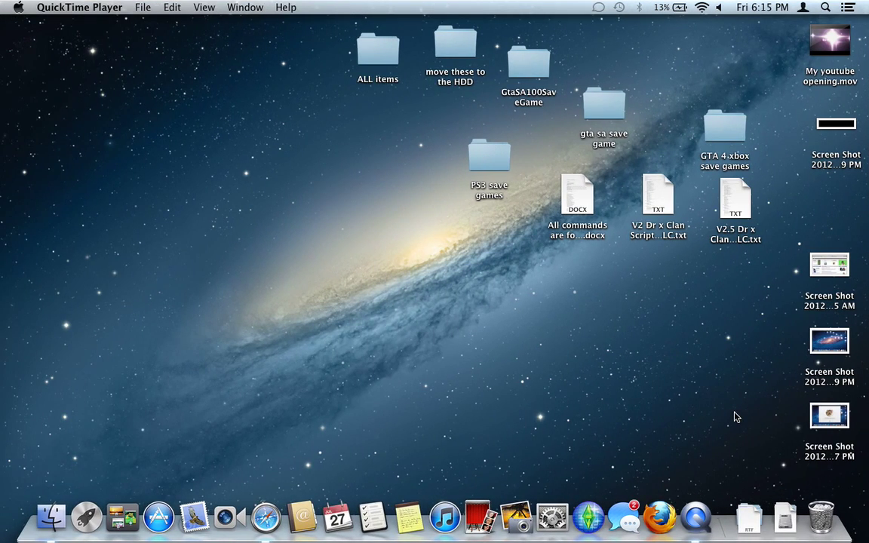